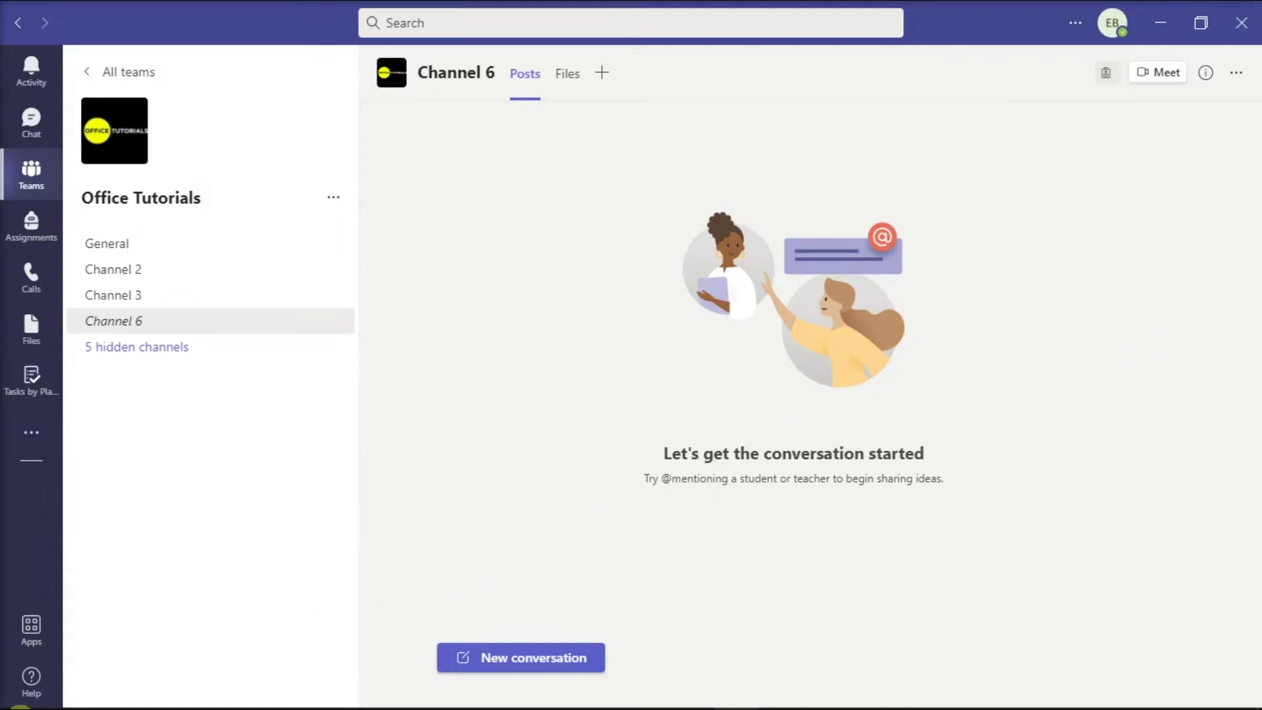
# - Open Windows Device Manager and expand the Cameras category to show the HD WebCam device
pyautogui.rightClick(21, 700)
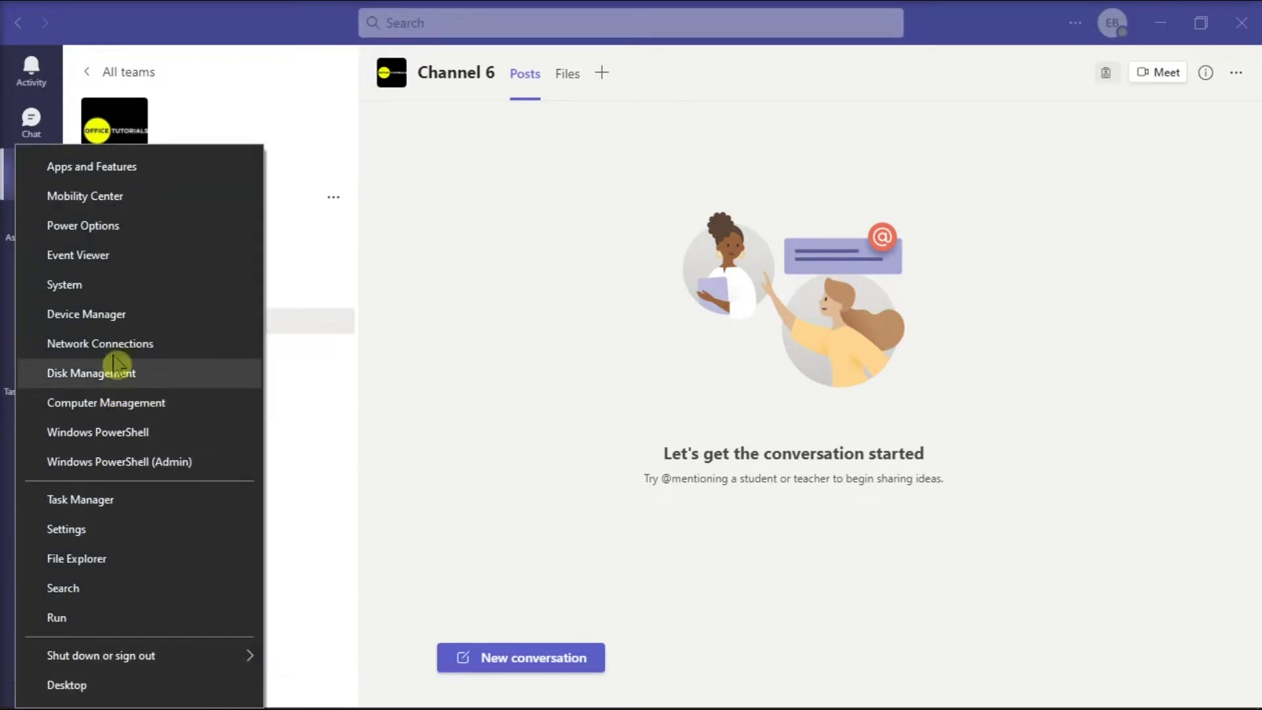
pyautogui.click(113, 317)
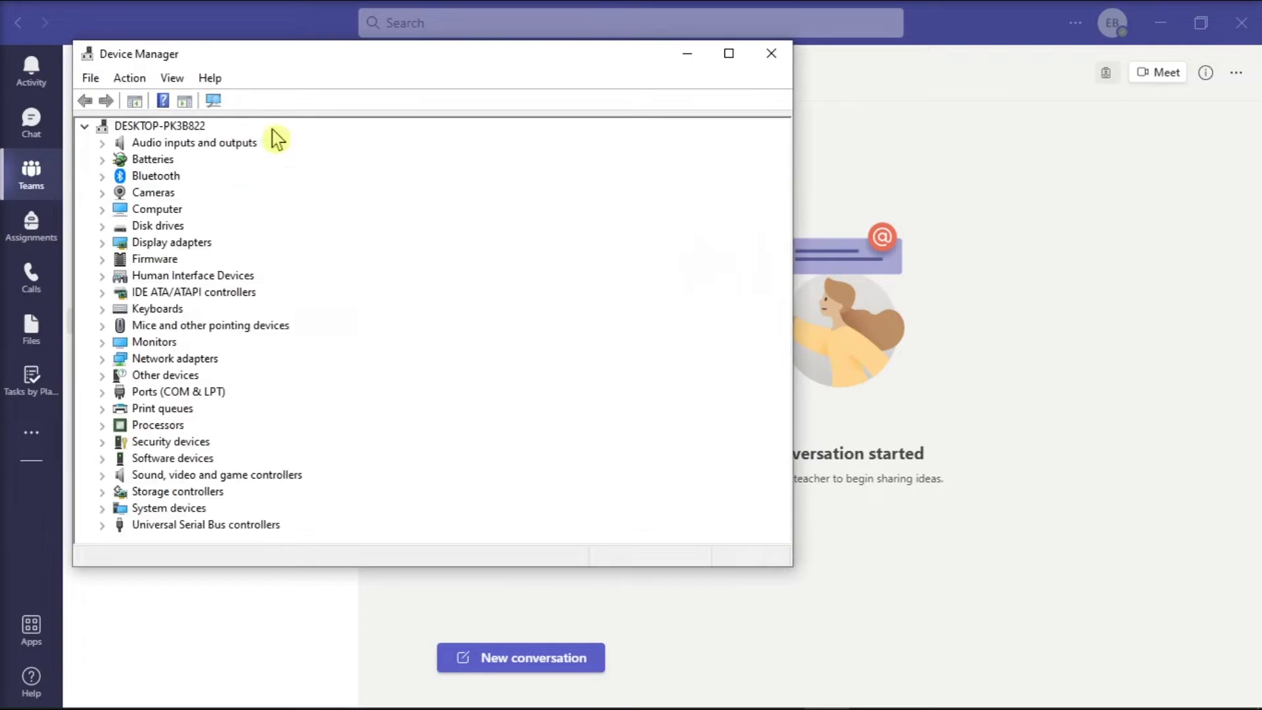
pyautogui.moveTo(300, 52); pyautogui.dragTo(544, 69)
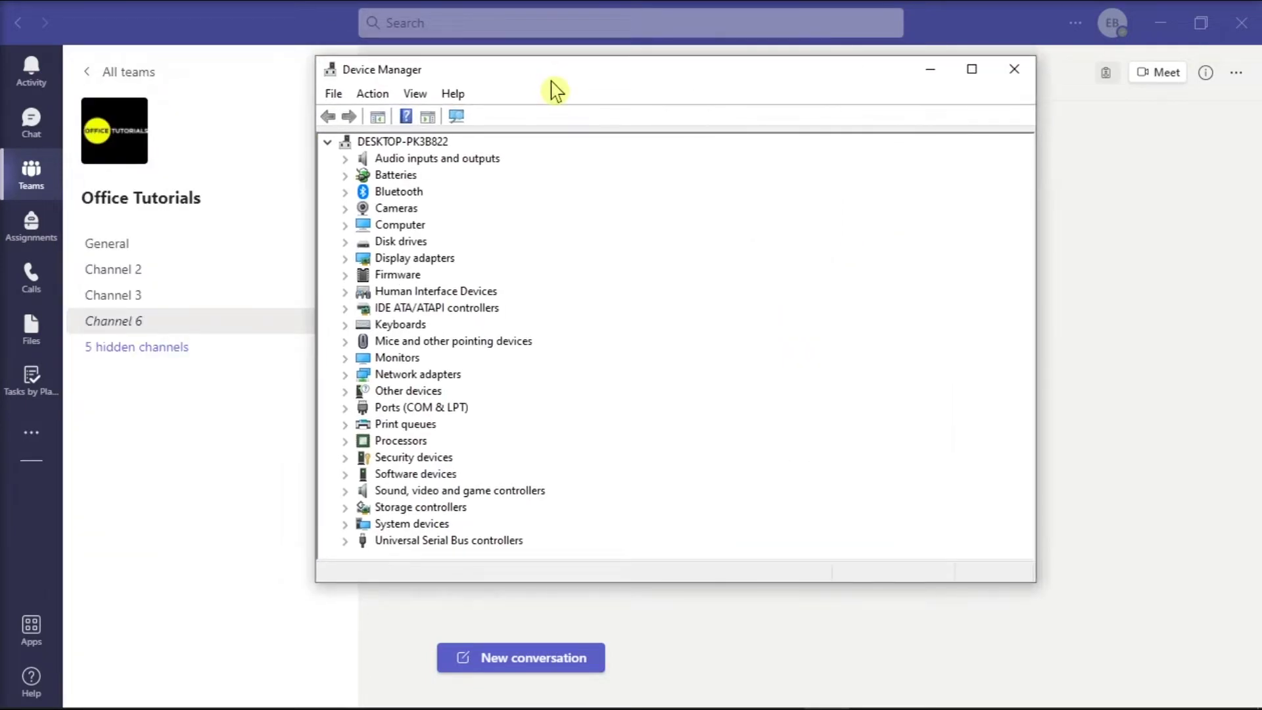
pyautogui.click(347, 208)
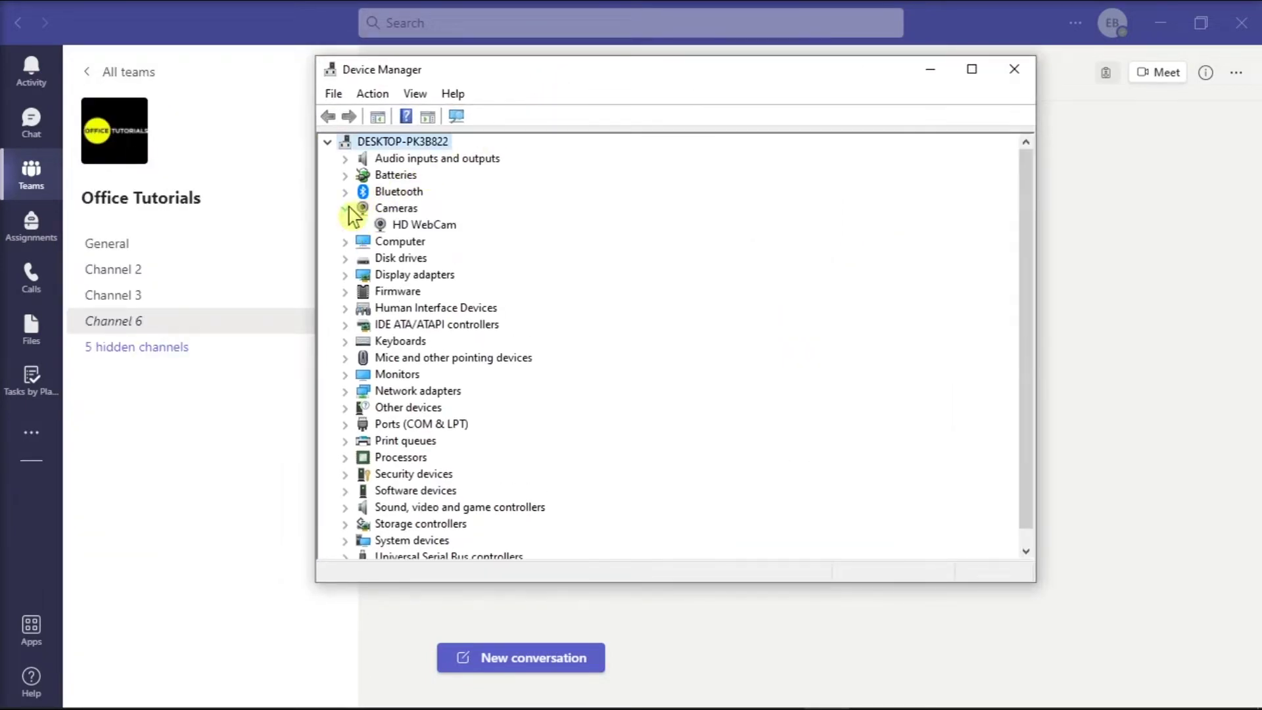
# - Scan for hardware changes on the Cameras category and close Device Manager
pyautogui.rightClick(418, 230)
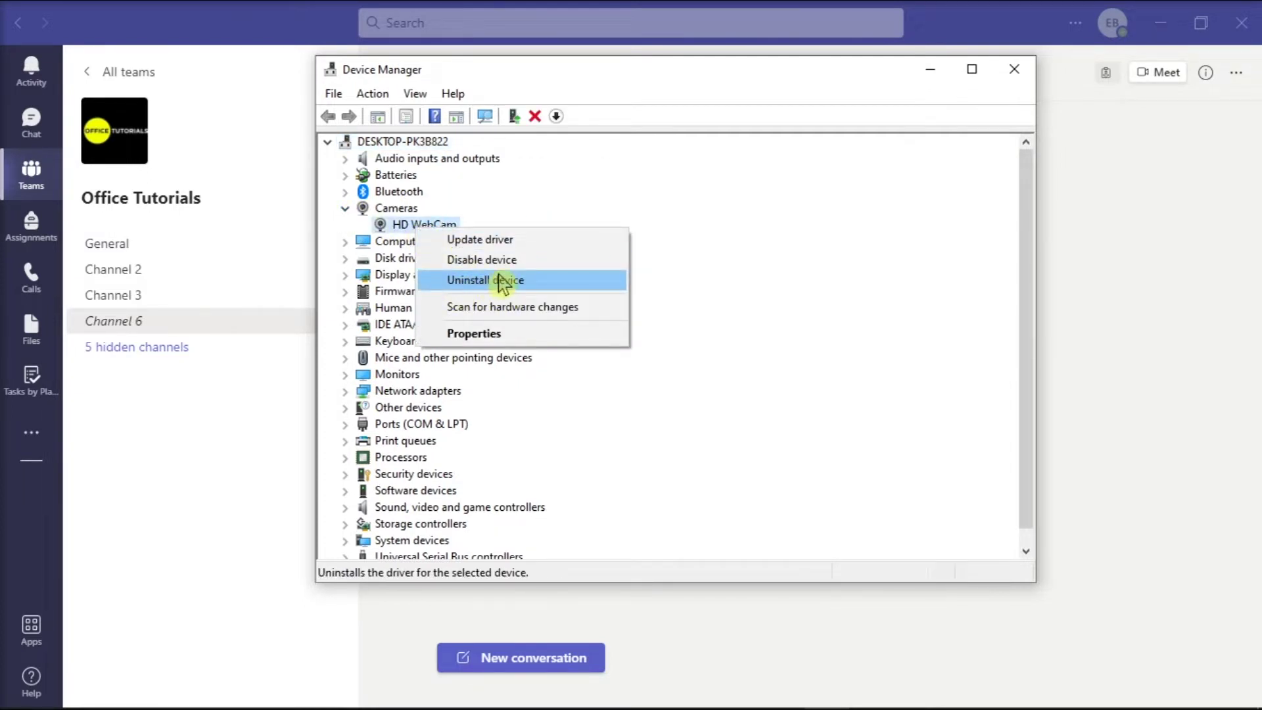
pyautogui.click(394, 213)
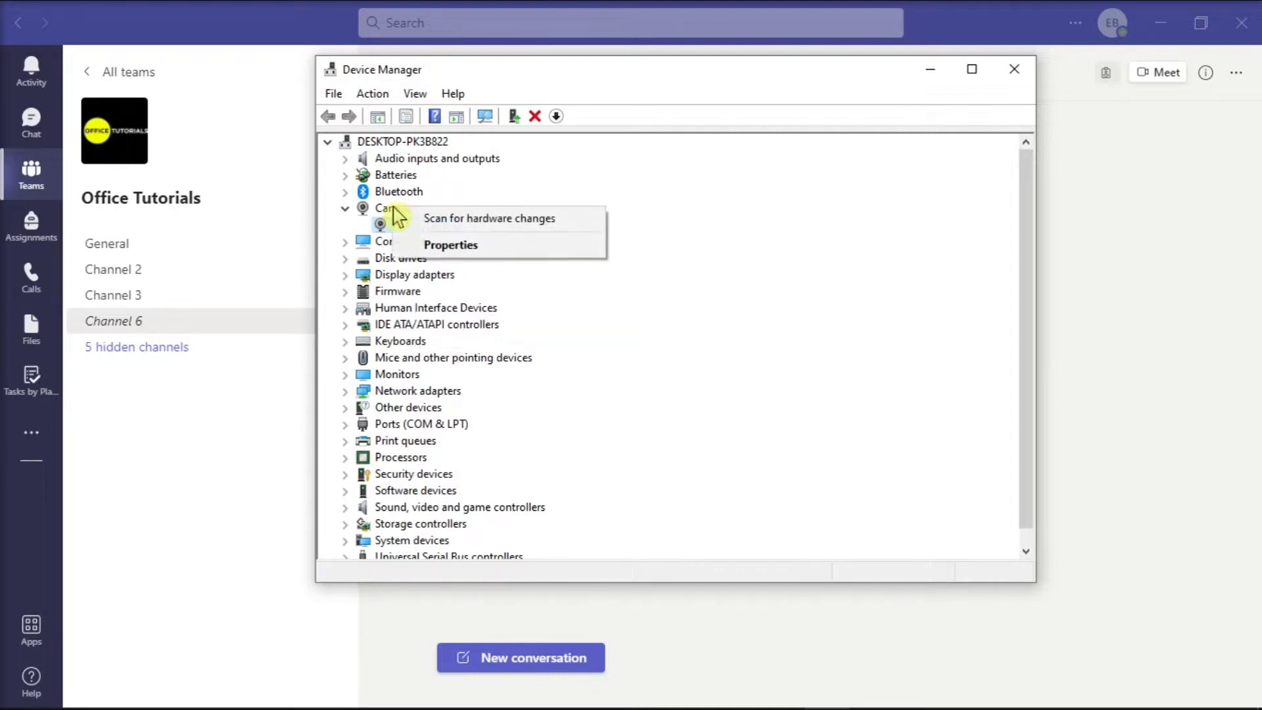
pyautogui.click(434, 221)
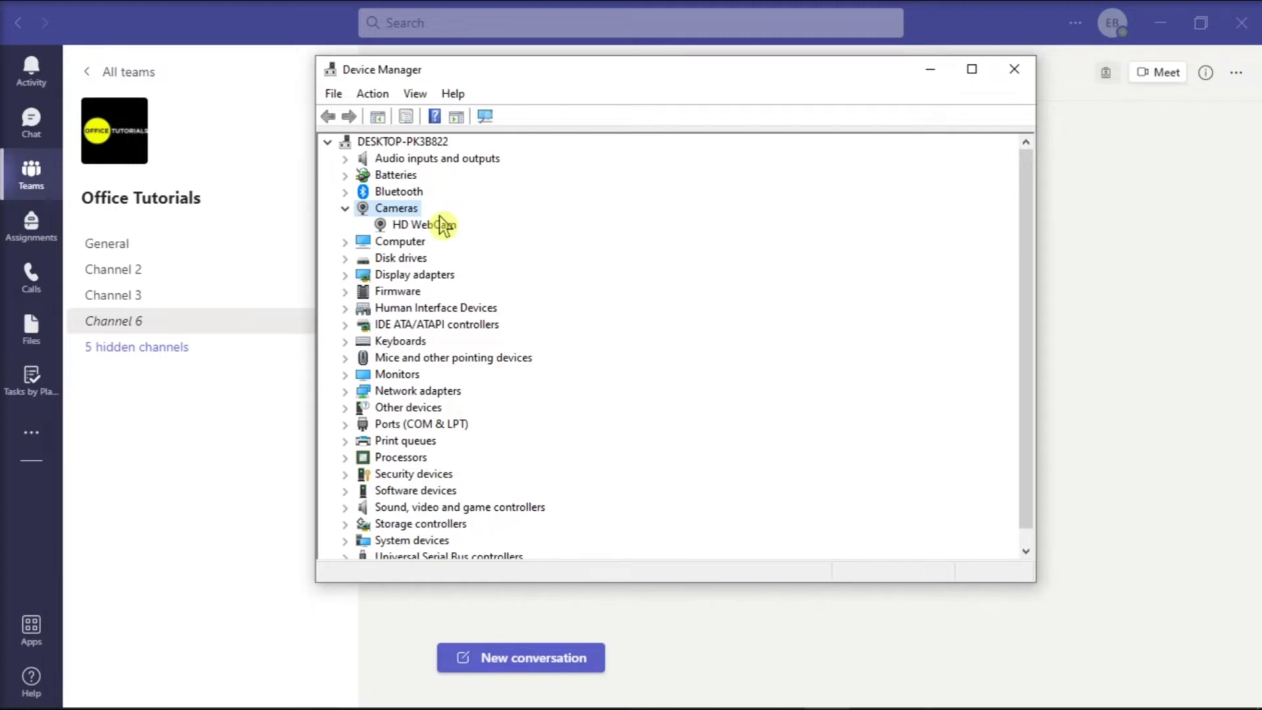
pyautogui.click(1014, 69)
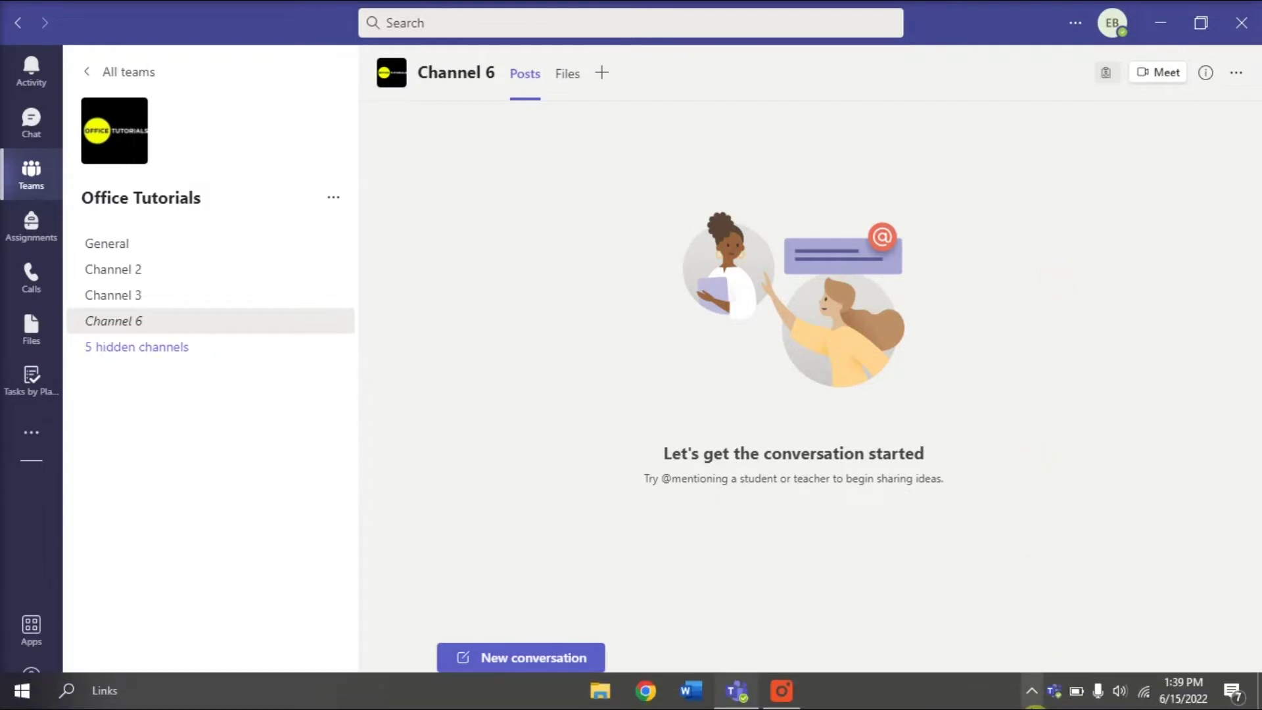
# - Quit Microsoft Teams completely, including its background process
pyautogui.click(1056, 696)
pyautogui.rightClick(1058, 698)
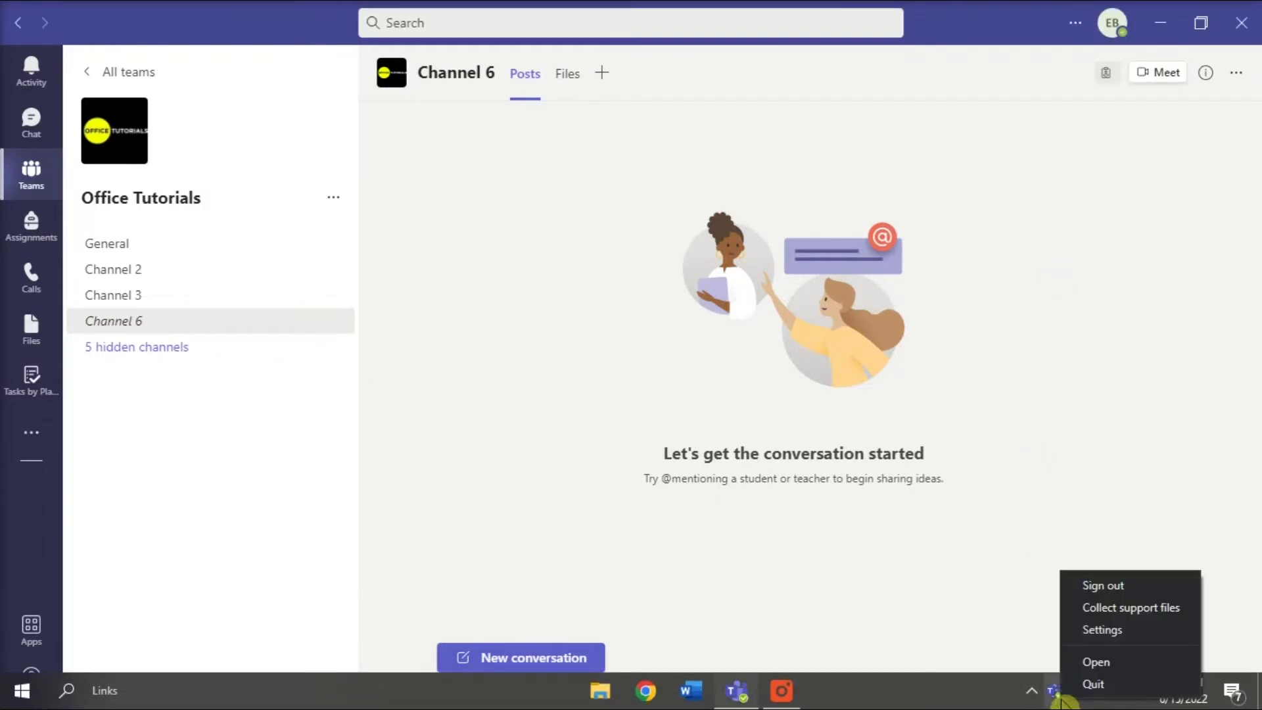
pyautogui.click(1110, 684)
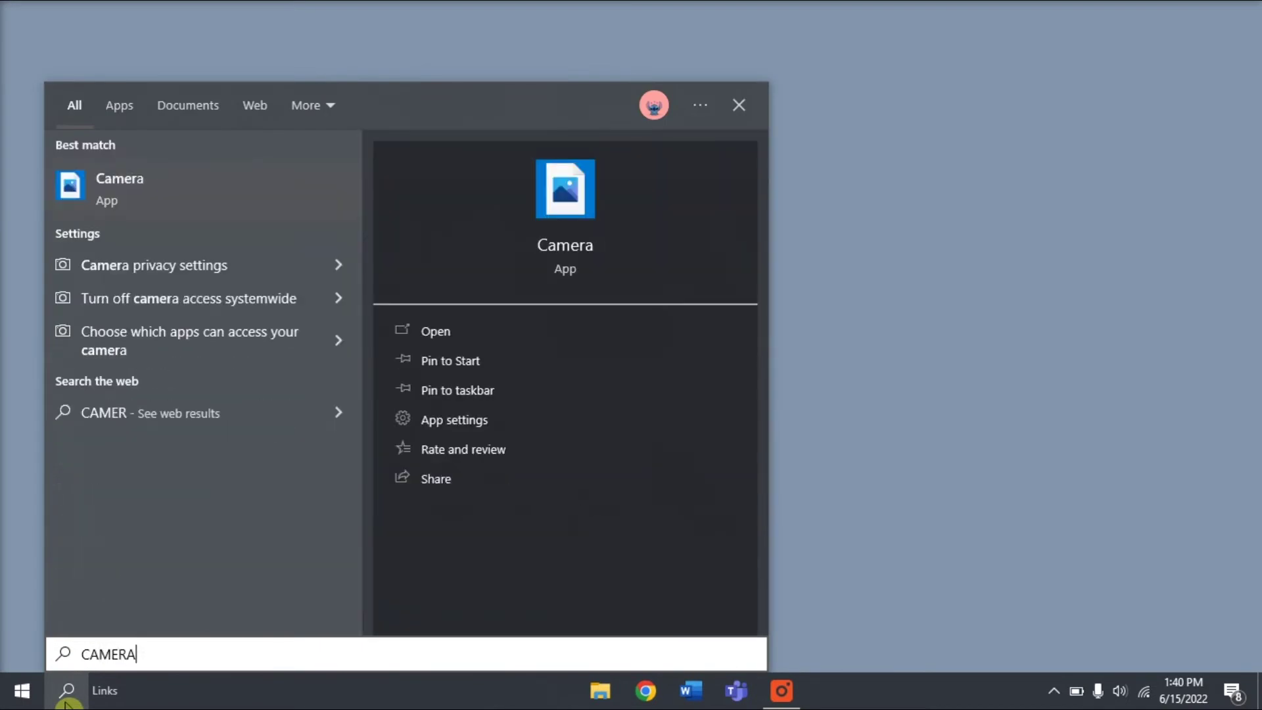
# - Search Windows for "CAMERA PRIVACY SETTINGS", open that settings page and turn off camera access for apps
pyautogui.write('IVACY SETTINGS')
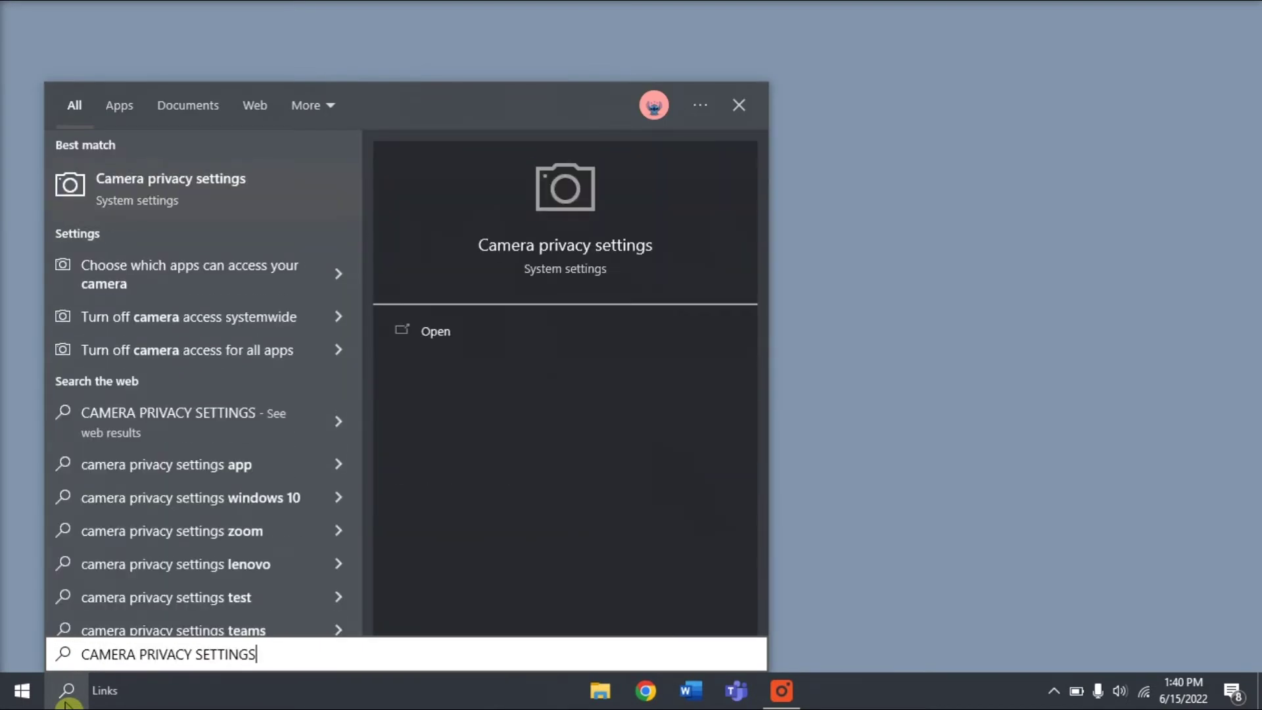
pyautogui.click(197, 205)
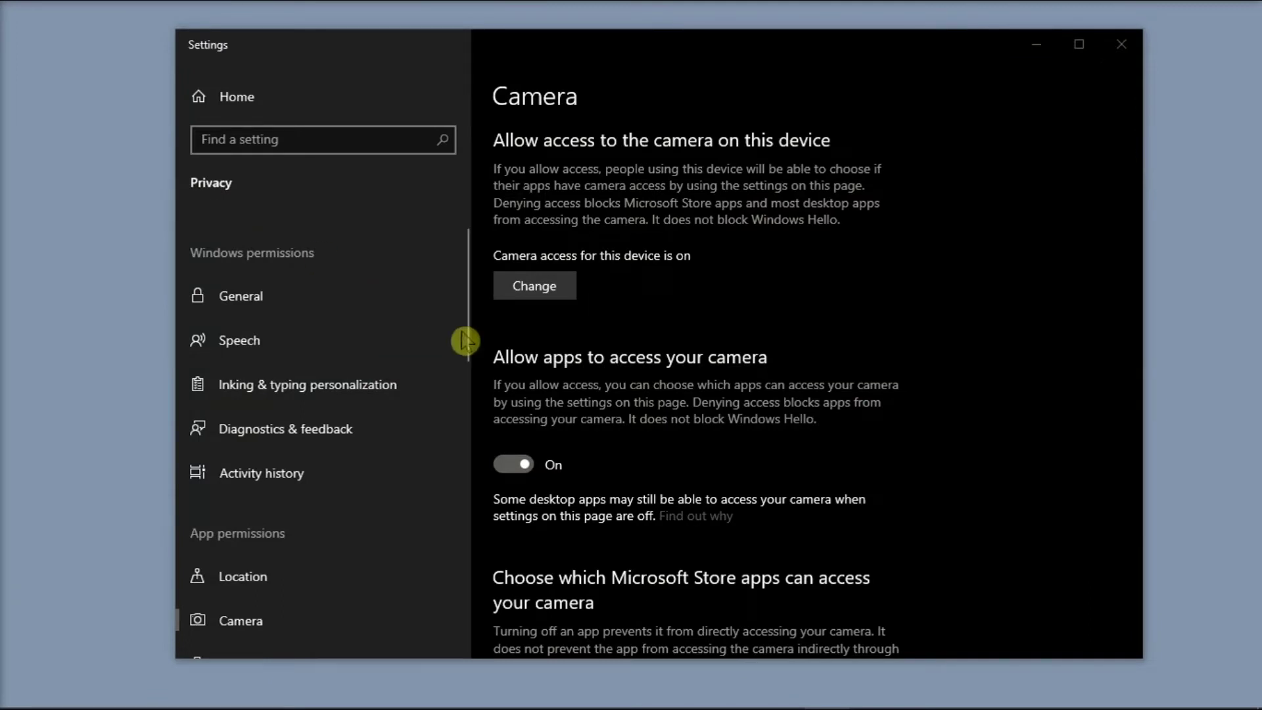
pyautogui.click(519, 467)
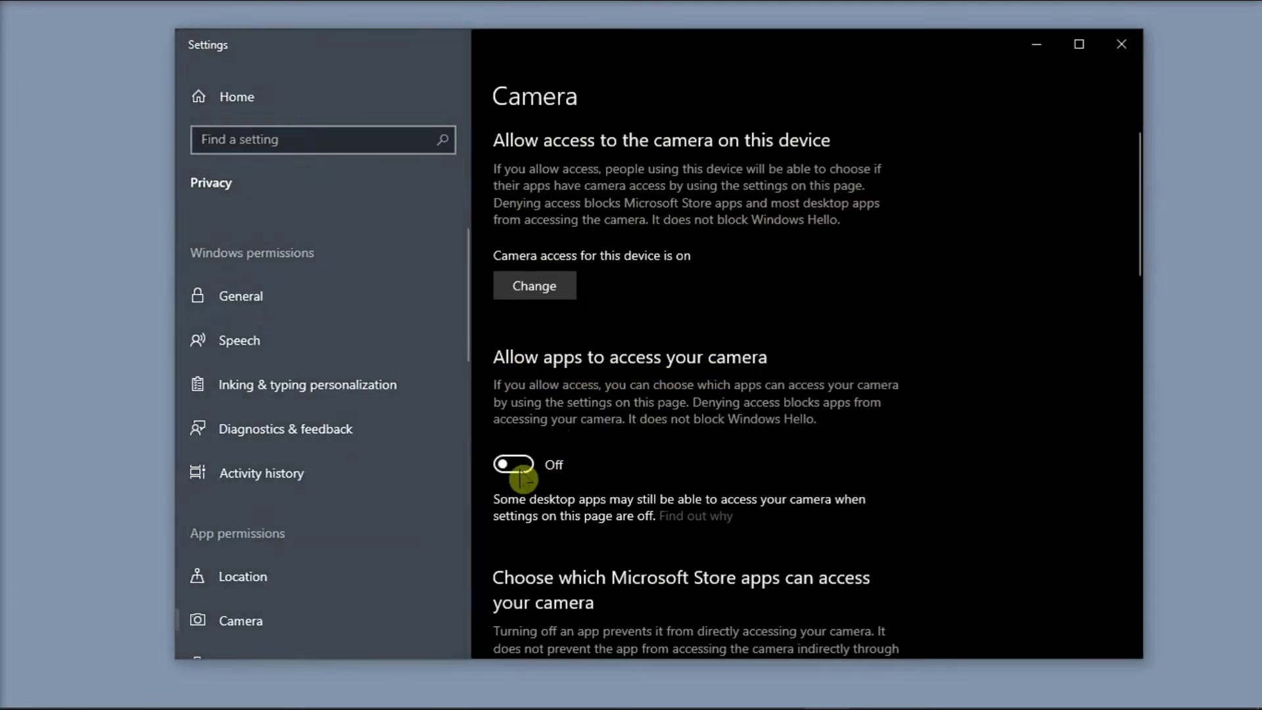
# - Relaunch Microsoft Teams and select HD WebCam as the camera in its device settings
pyautogui.moveTo(627, 707)
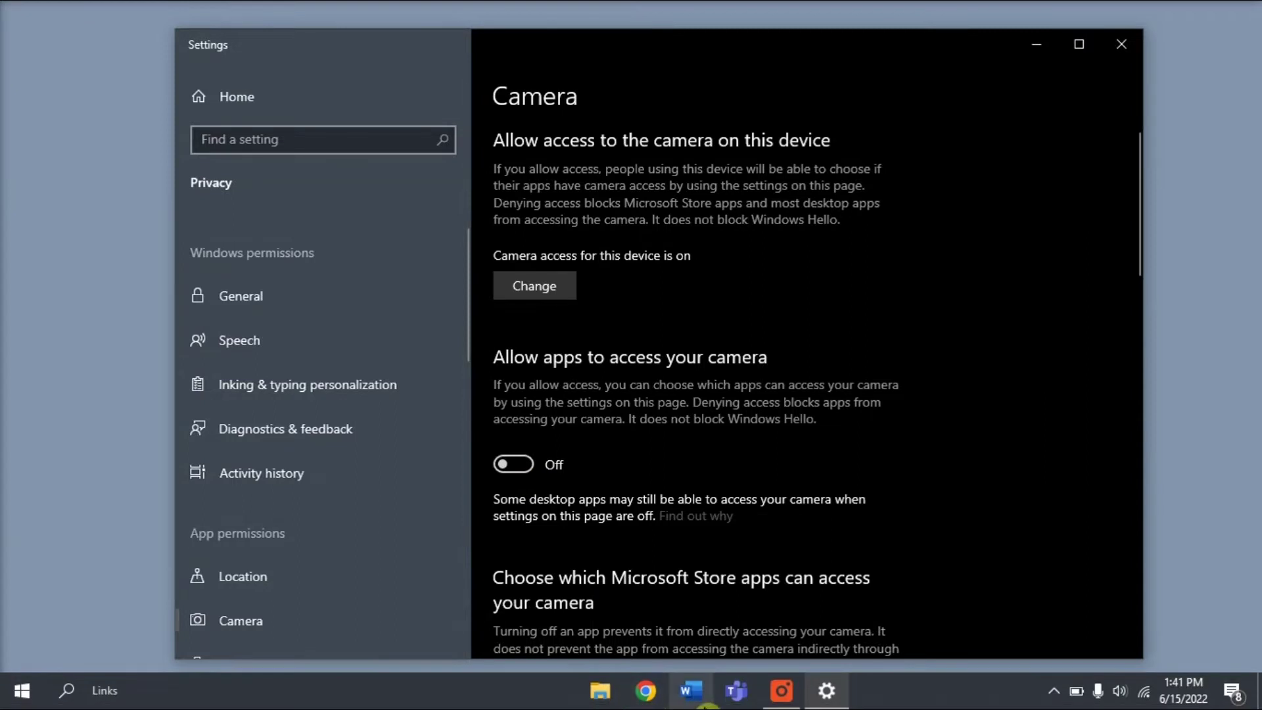
pyautogui.click(732, 702)
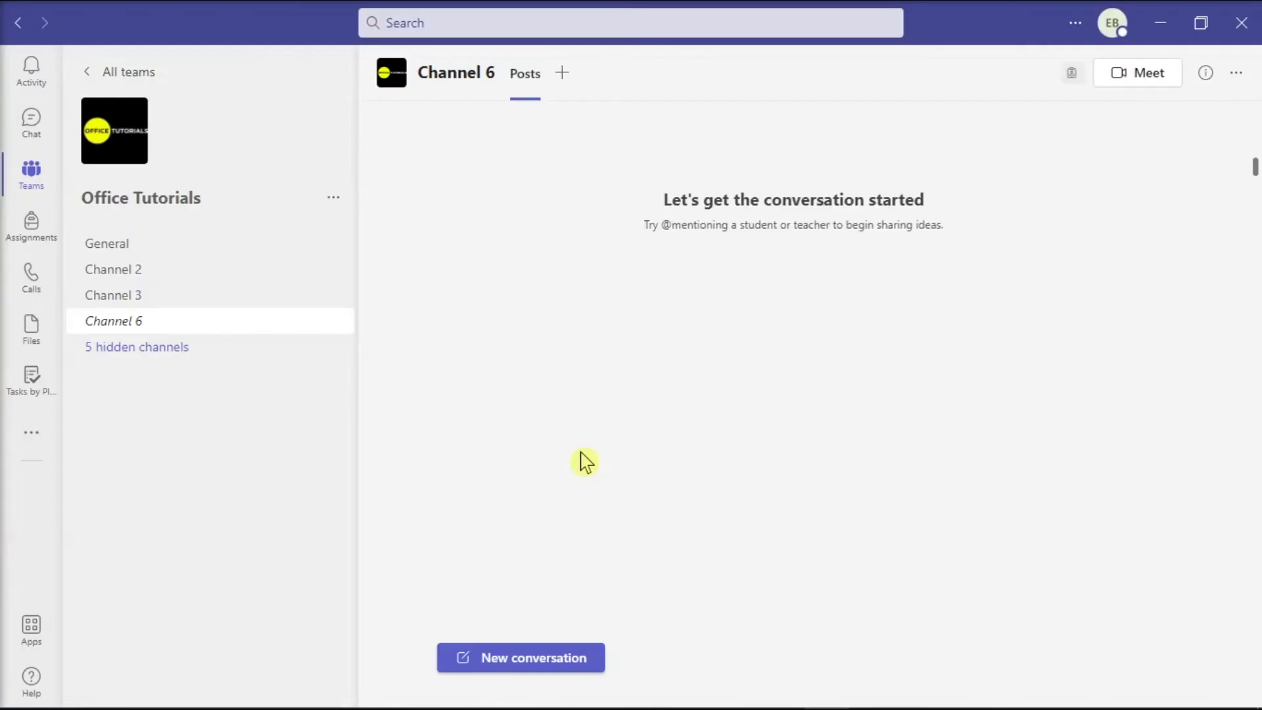
pyautogui.click(1075, 26)
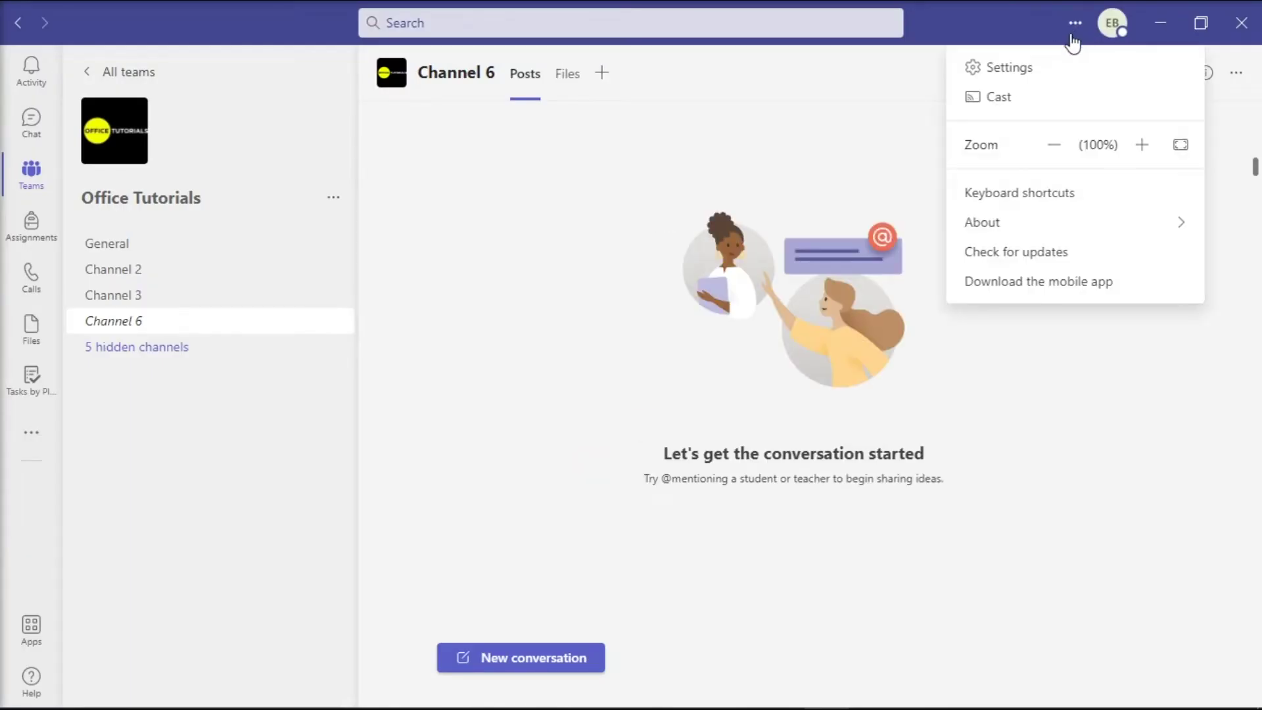
pyautogui.click(1008, 71)
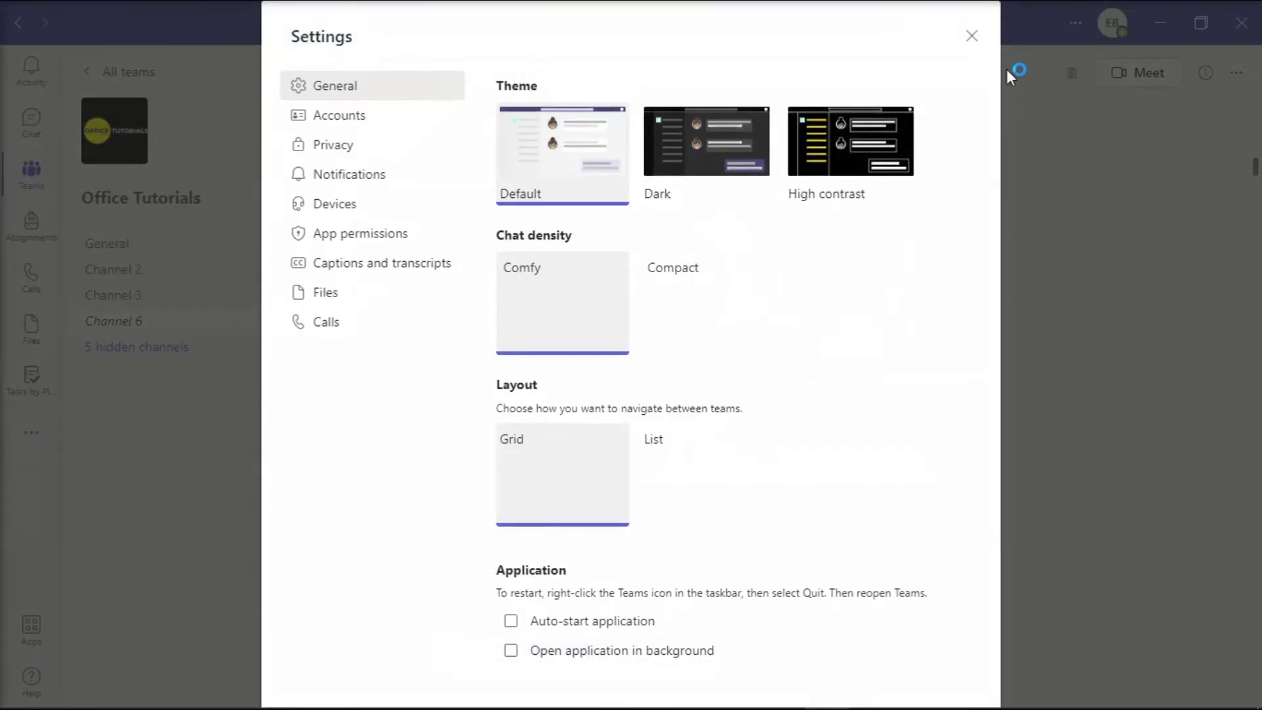
pyautogui.click(345, 211)
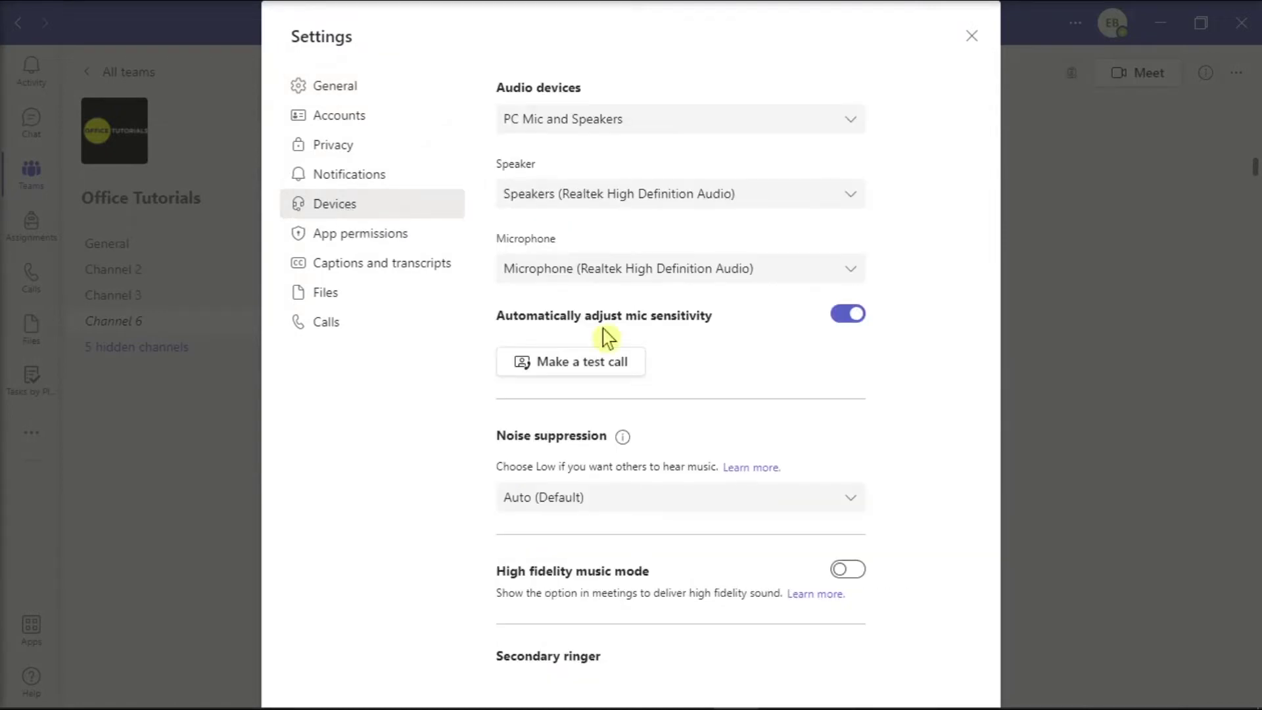
pyautogui.scroll(-6, 715, 442)
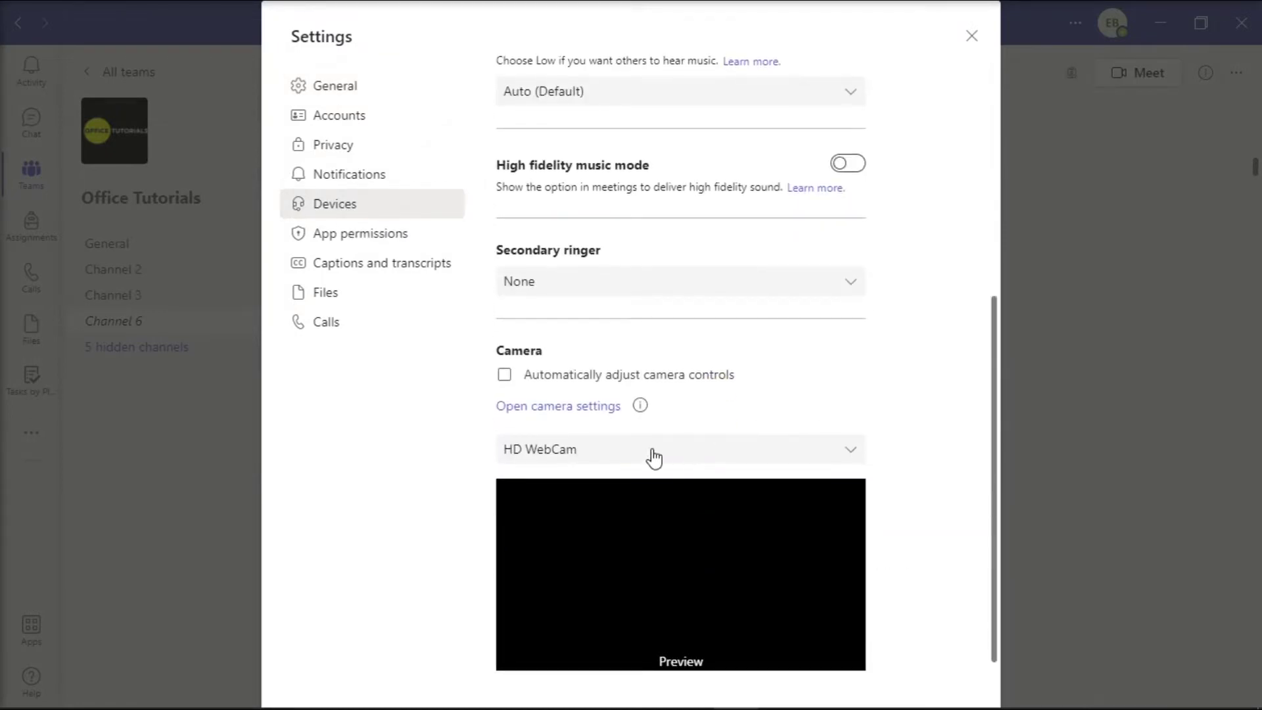
pyautogui.click(645, 452)
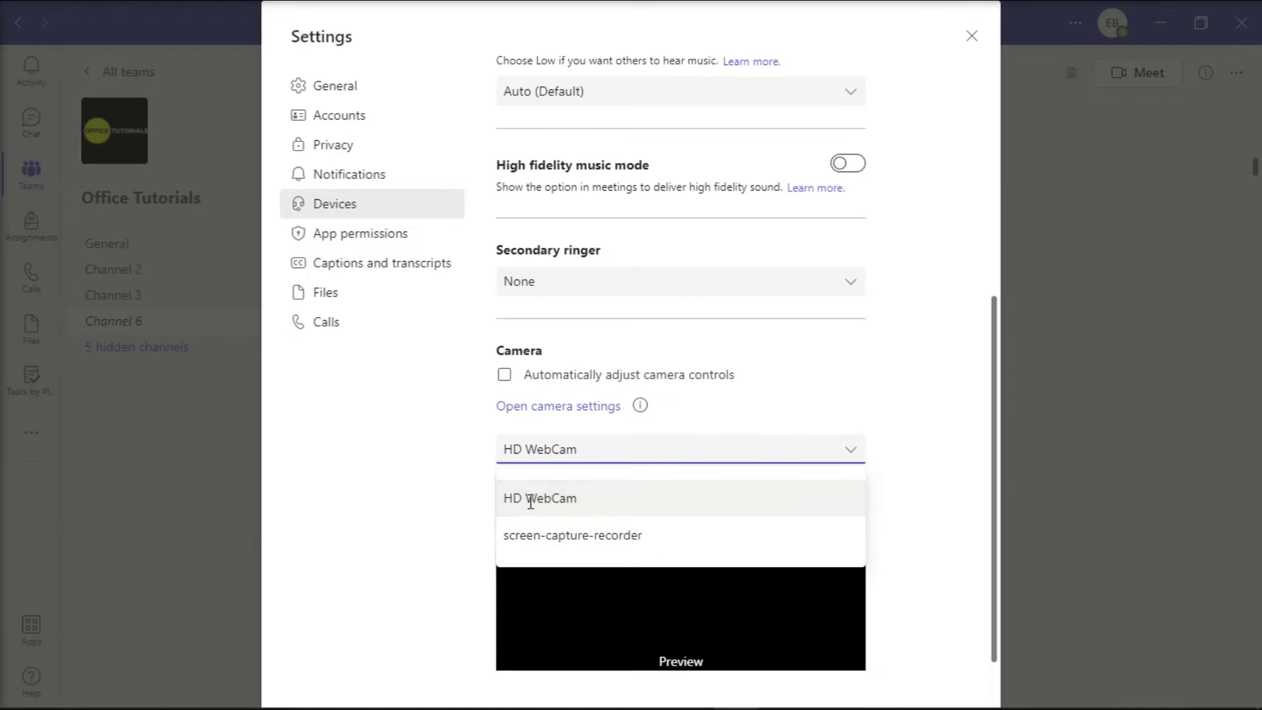
pyautogui.click(567, 511)
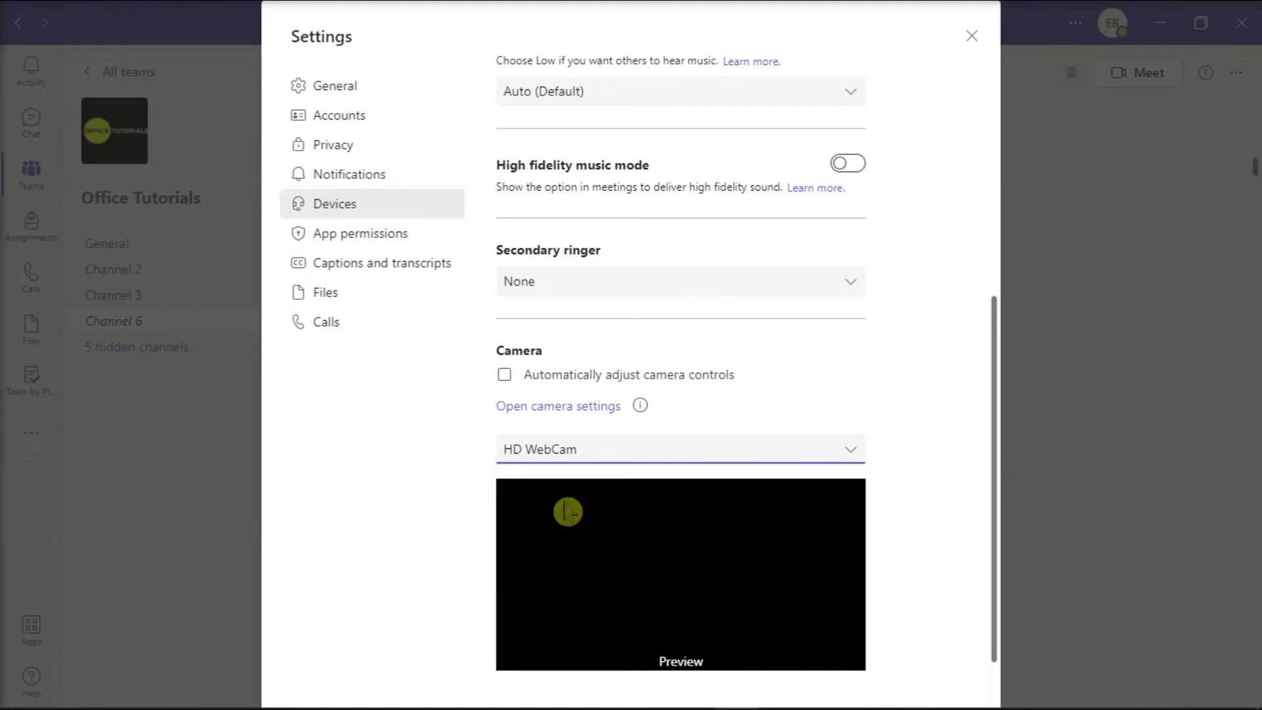
# - Switch to Windows Settings to allow apps to access the camera, and return to Teams to close its settings
pyautogui.moveTo(770, 708)
pyautogui.click(824, 706)
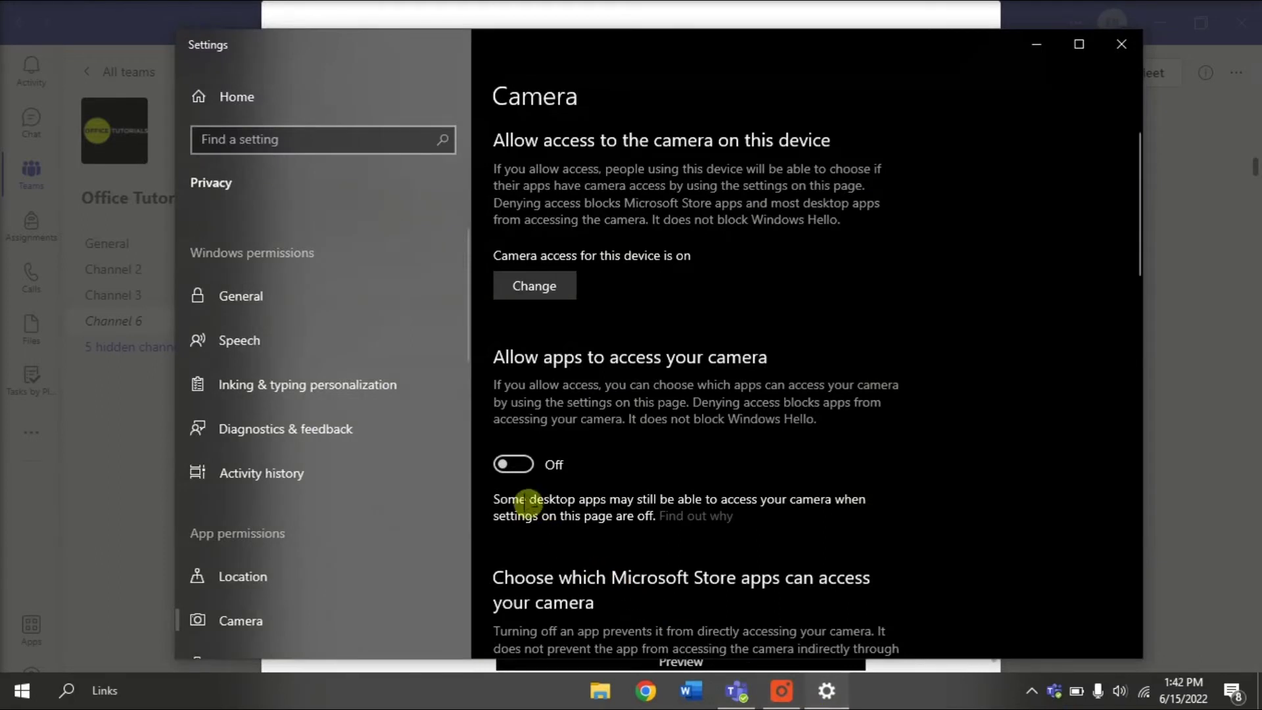
pyautogui.click(515, 468)
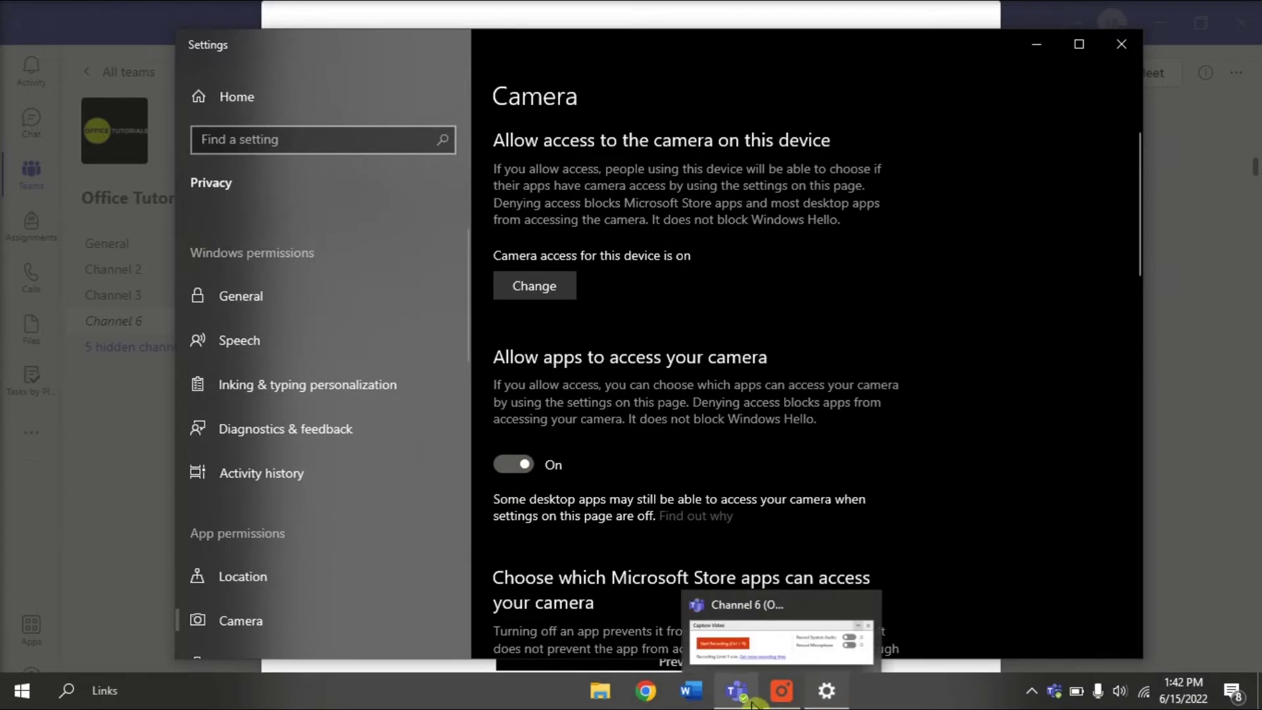
pyautogui.click(751, 702)
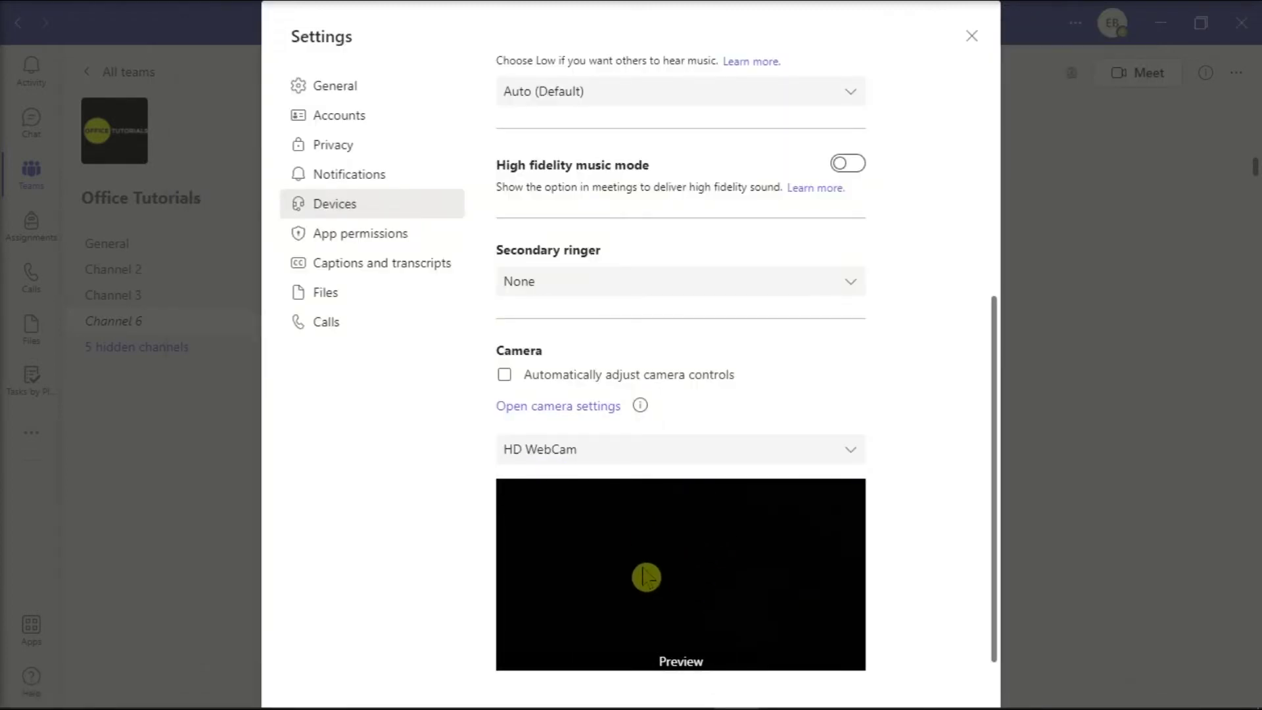
pyautogui.press('Escape')
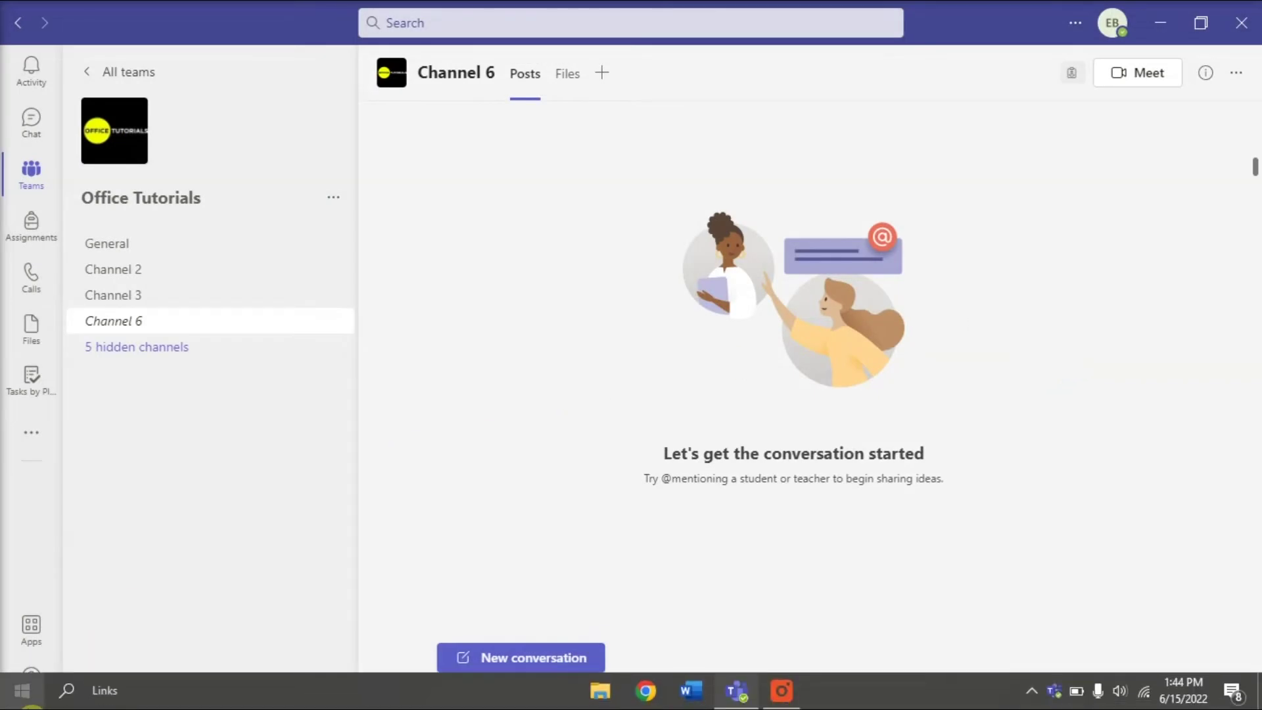
# - Run the command "msdt.exe -id DeviceDiagnostic" and start the Hardware and Devices troubleshooter
pyautogui.rightClick(30, 703)
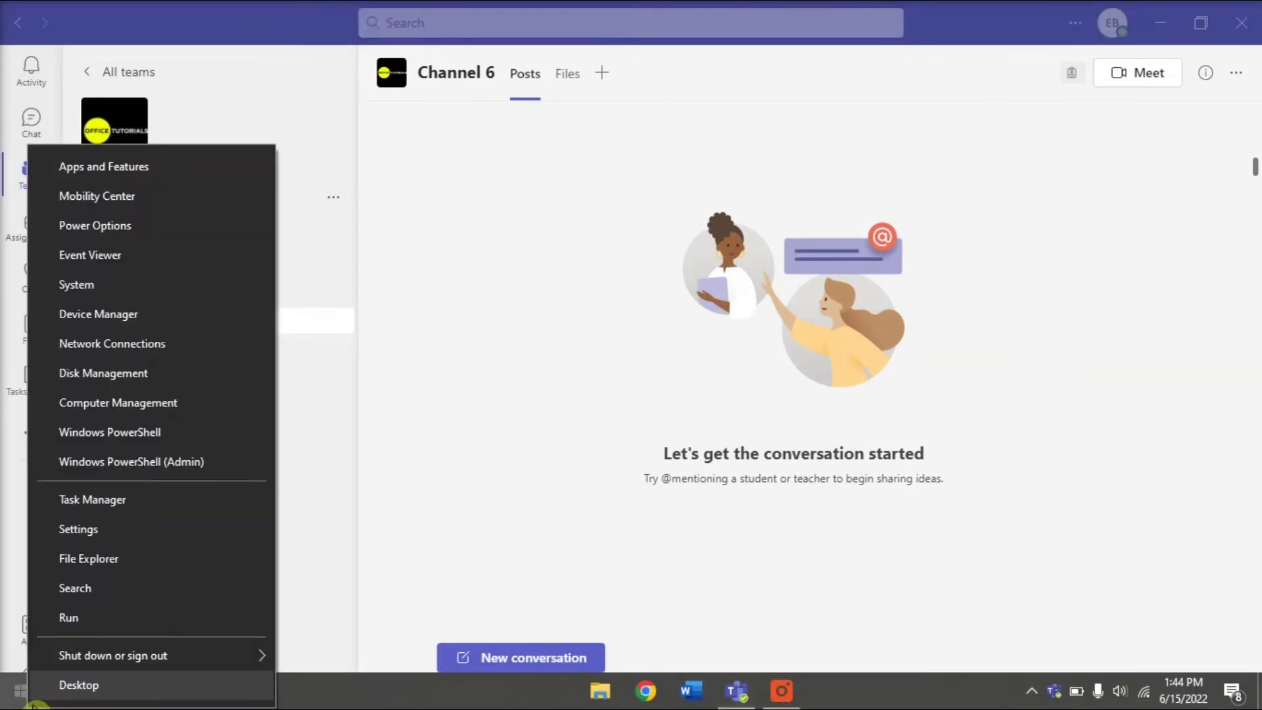
pyautogui.click(71, 618)
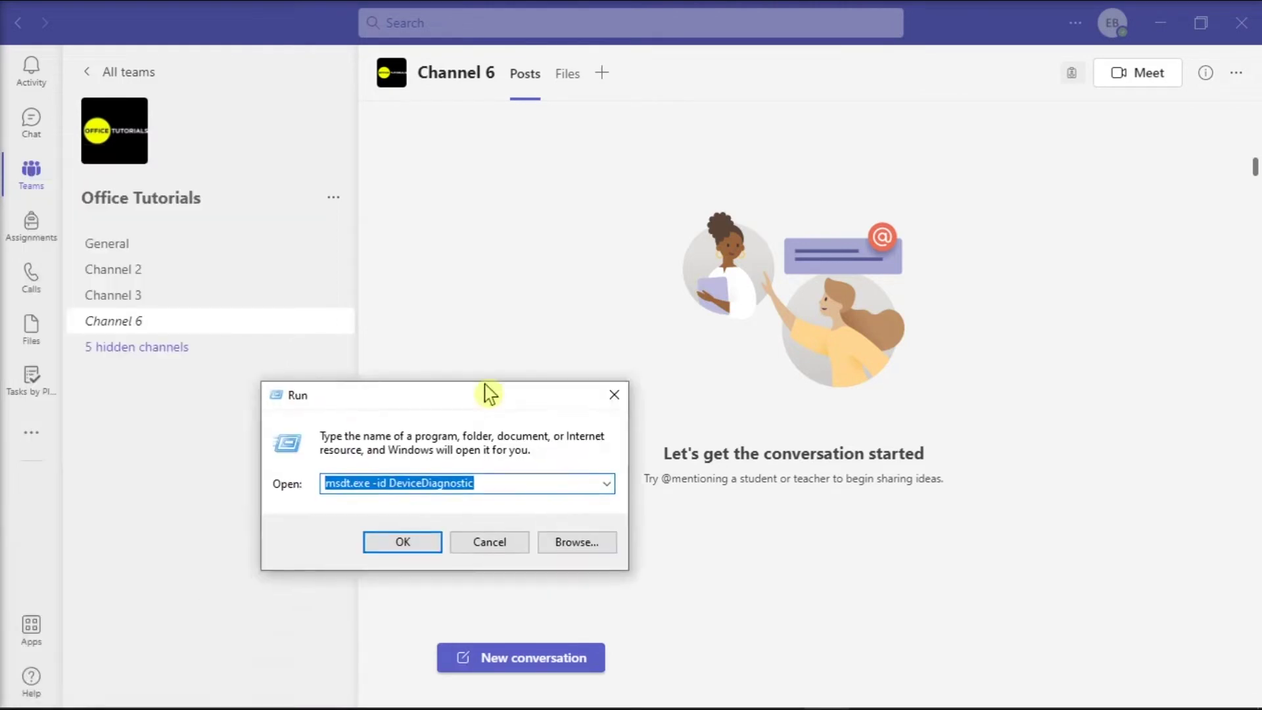
pyautogui.click(738, 345)
pyautogui.doubleClick(725, 345)
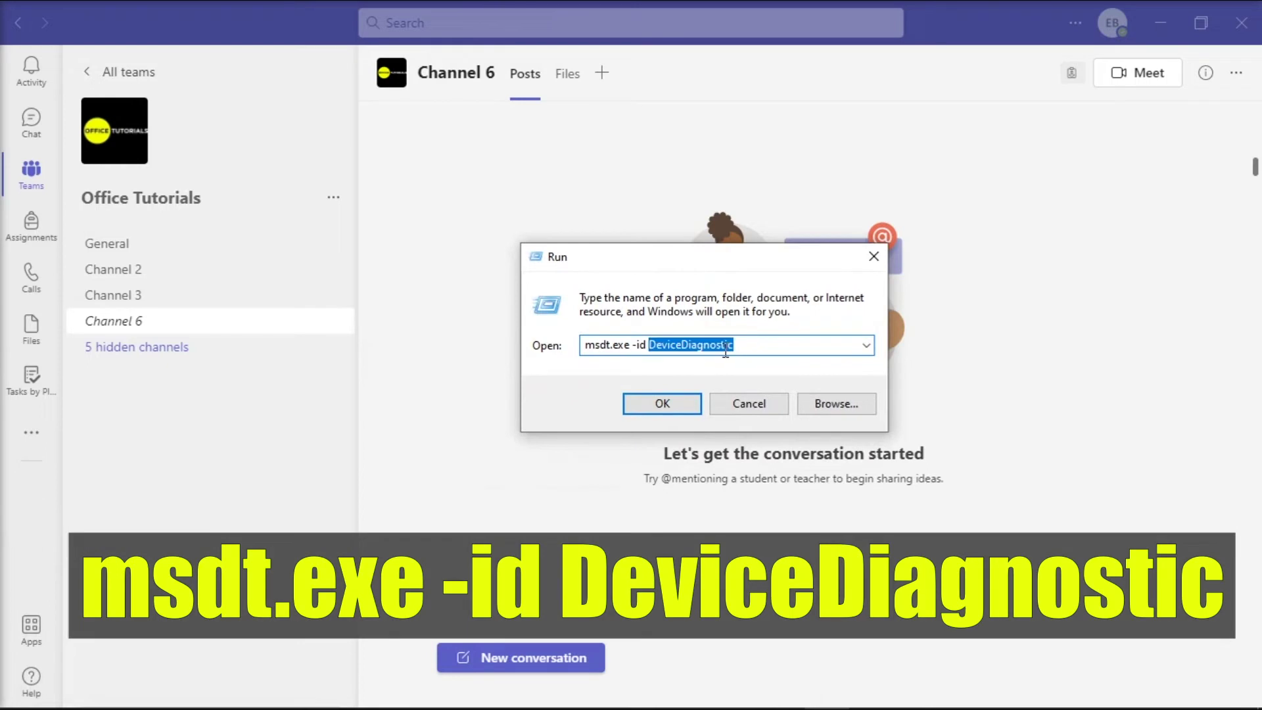
pyautogui.click(753, 344)
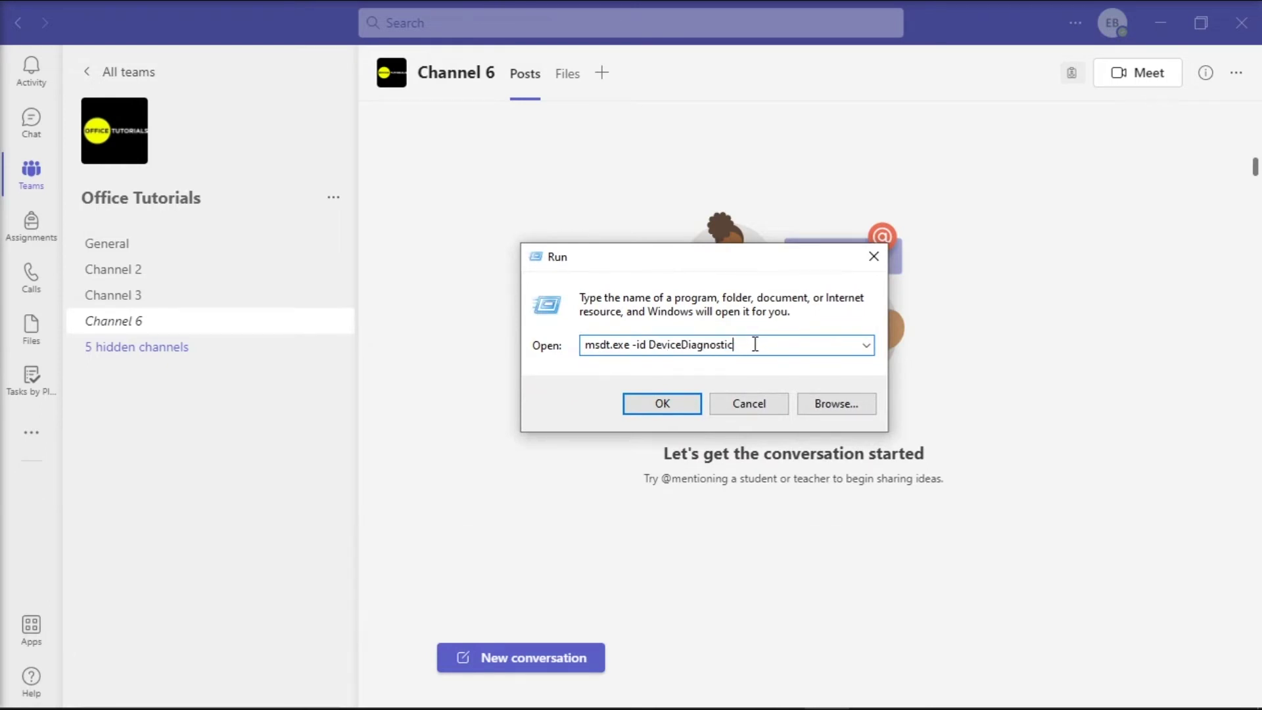
pyautogui.press('Return')
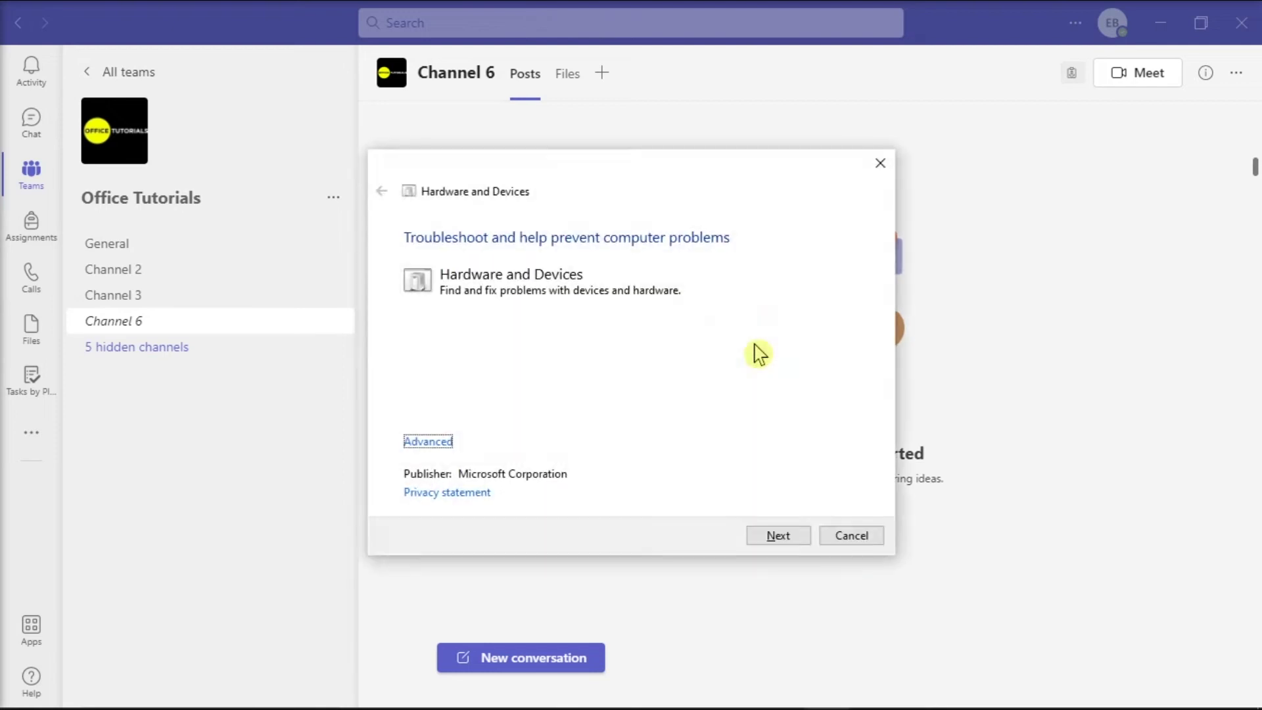
pyautogui.click(796, 536)
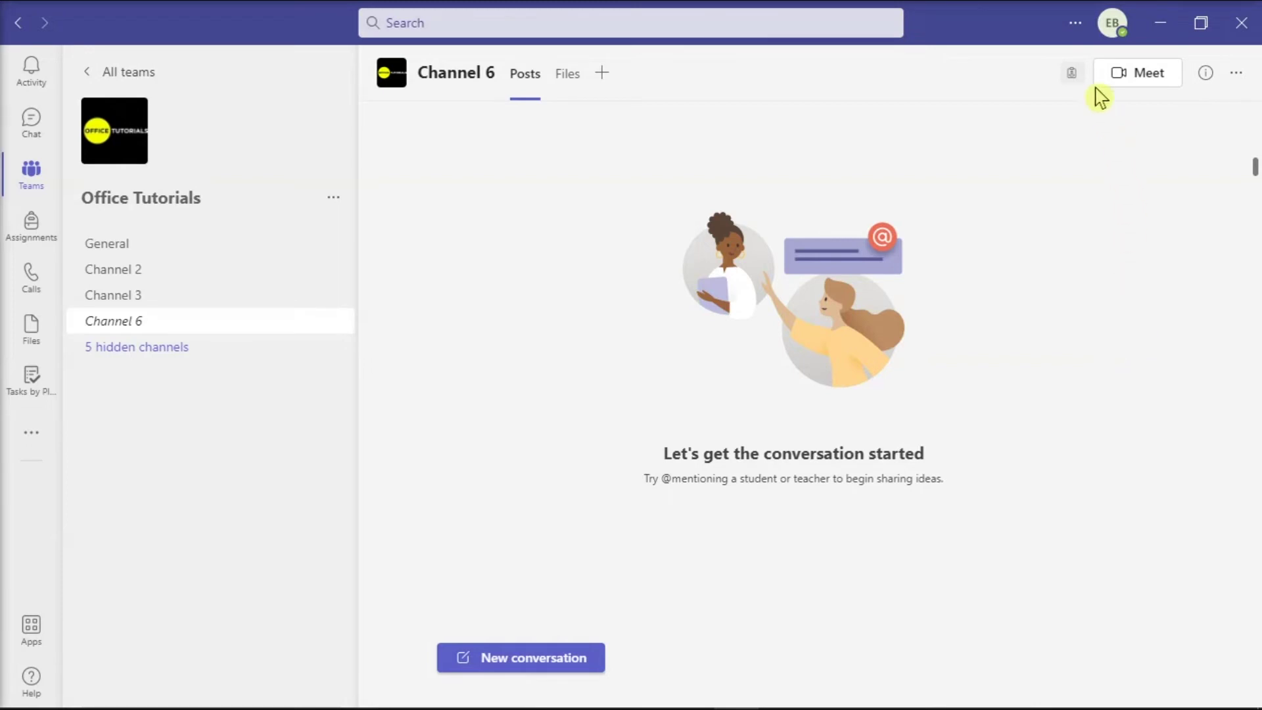
# - Check Microsoft Teams for updates
pyautogui.click(1075, 23)
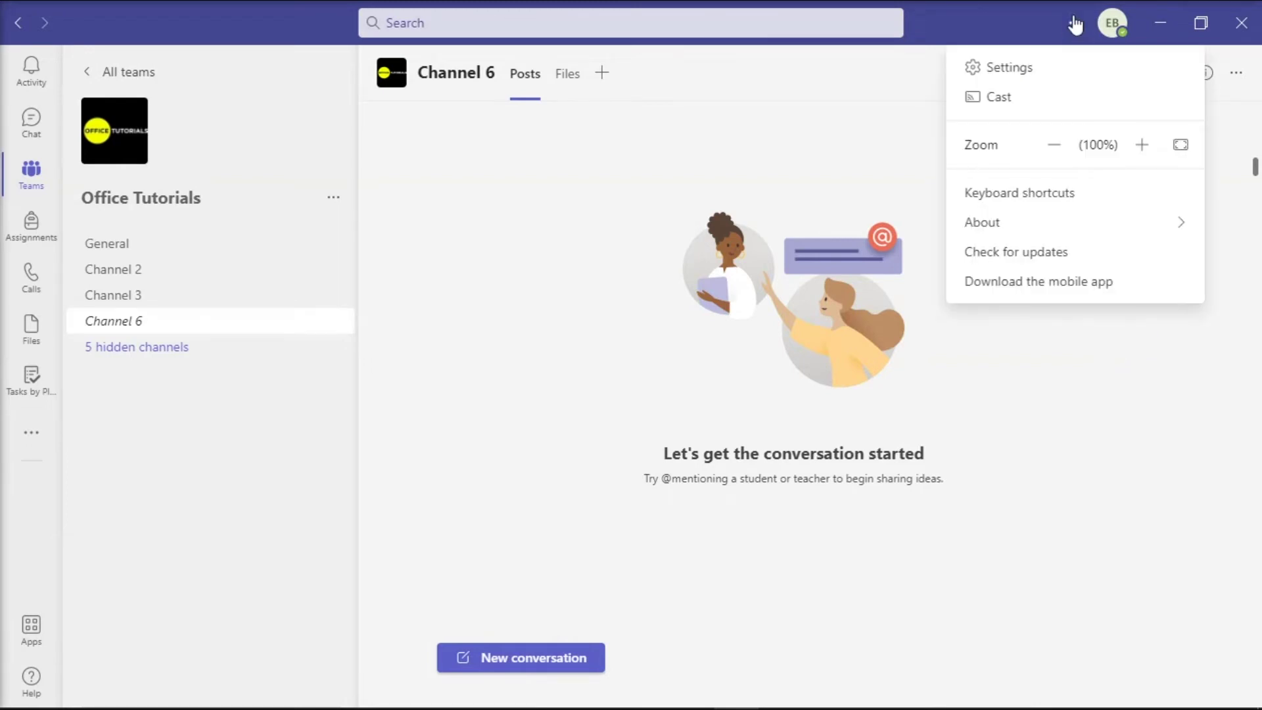
pyautogui.click(1061, 256)
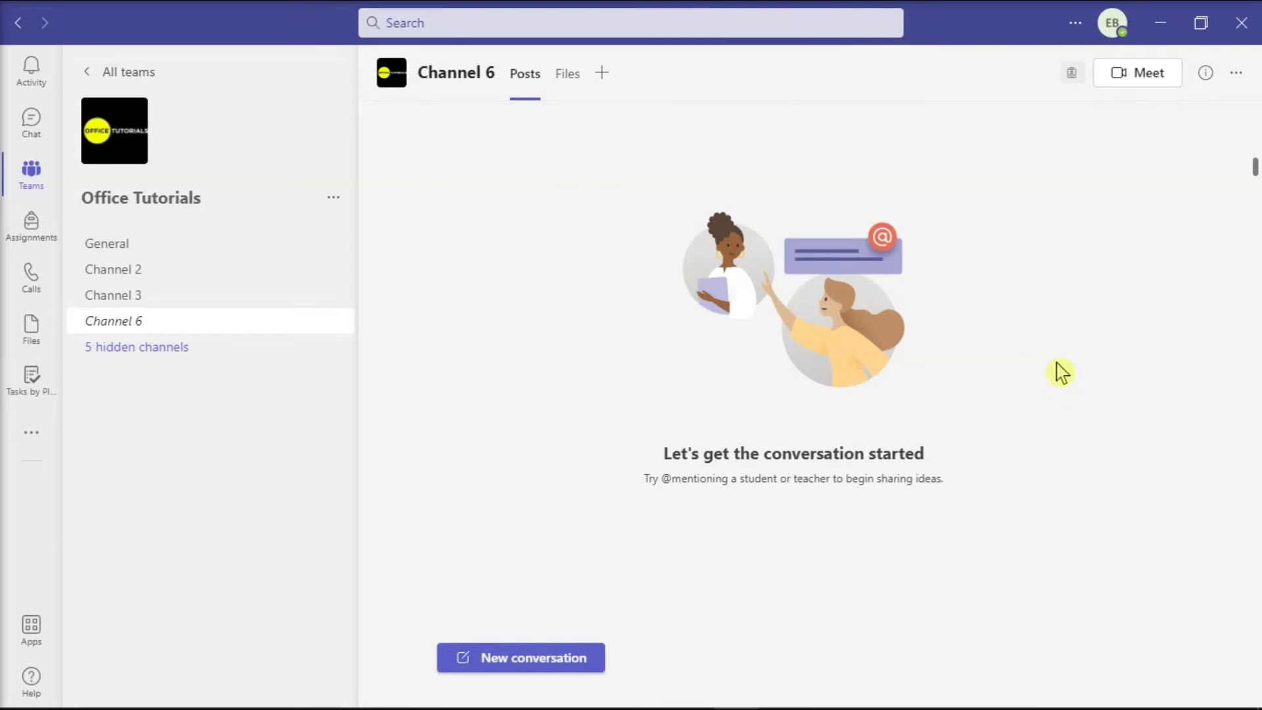
# - Search Windows for "TEAMS" and show the management options for the Microsoft Teams app, including Uninstall
pyautogui.click(21, 697)
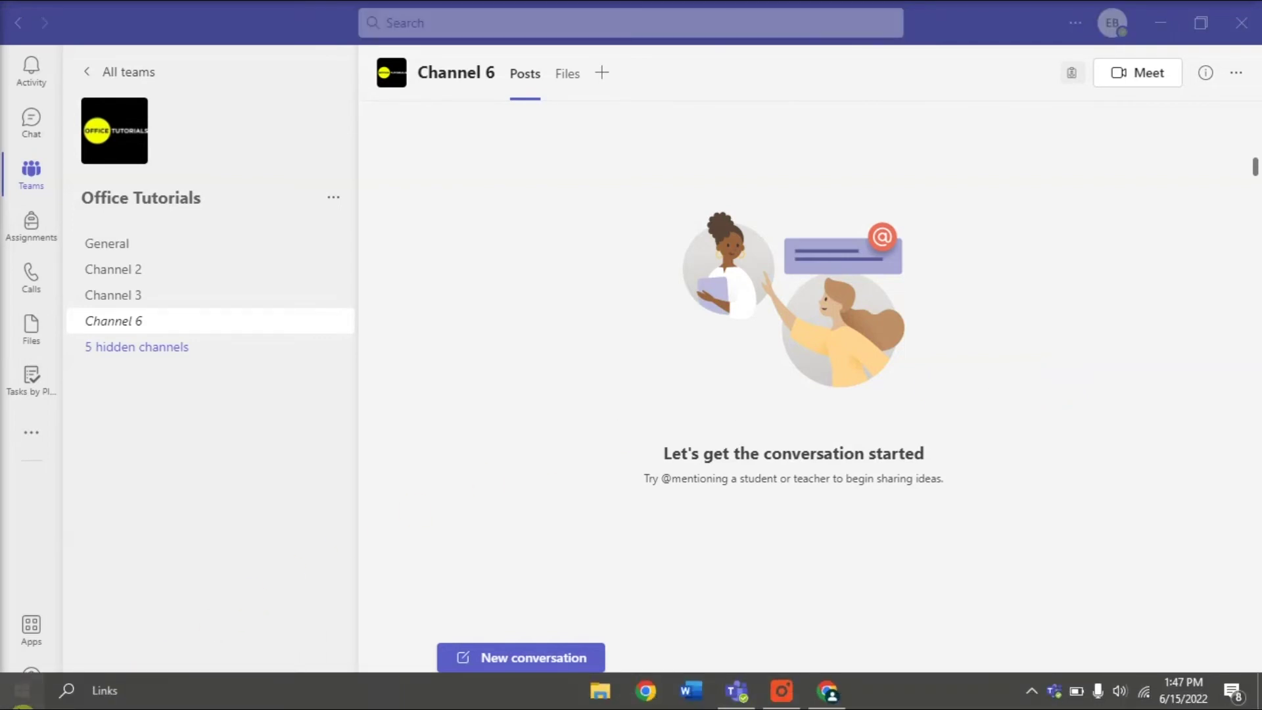
pyautogui.write('TE')
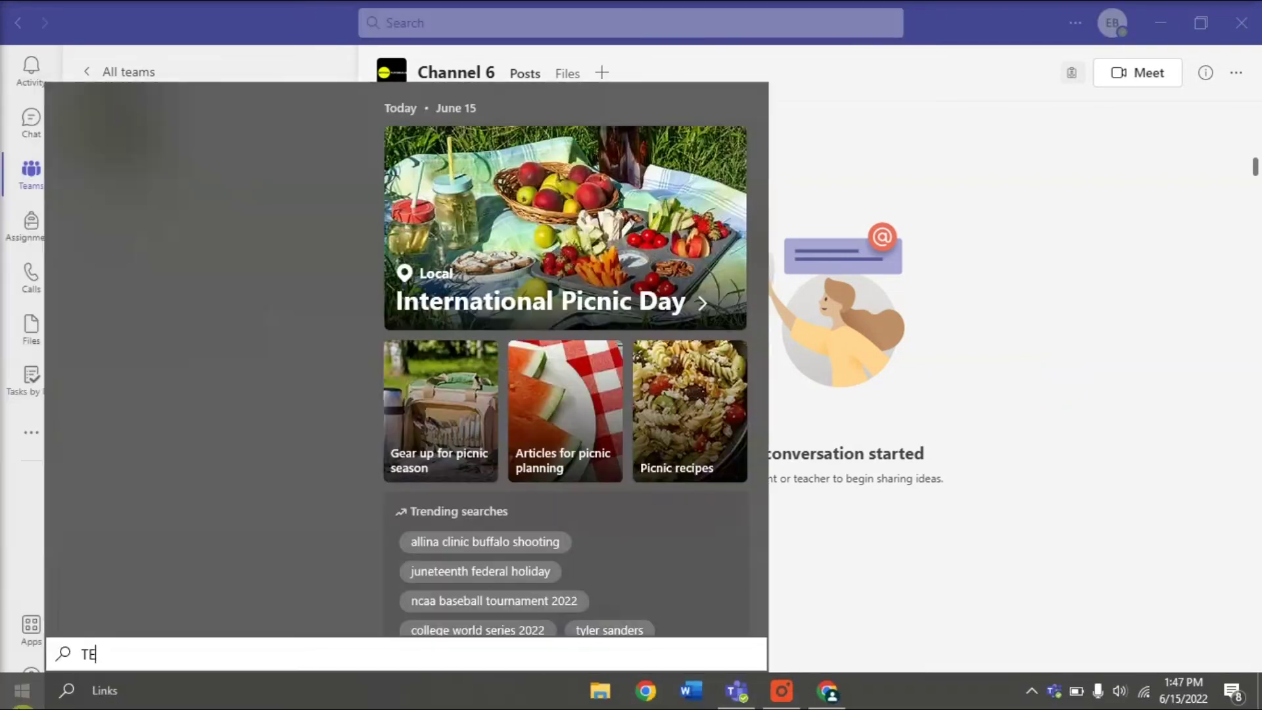
pyautogui.write('AMS')
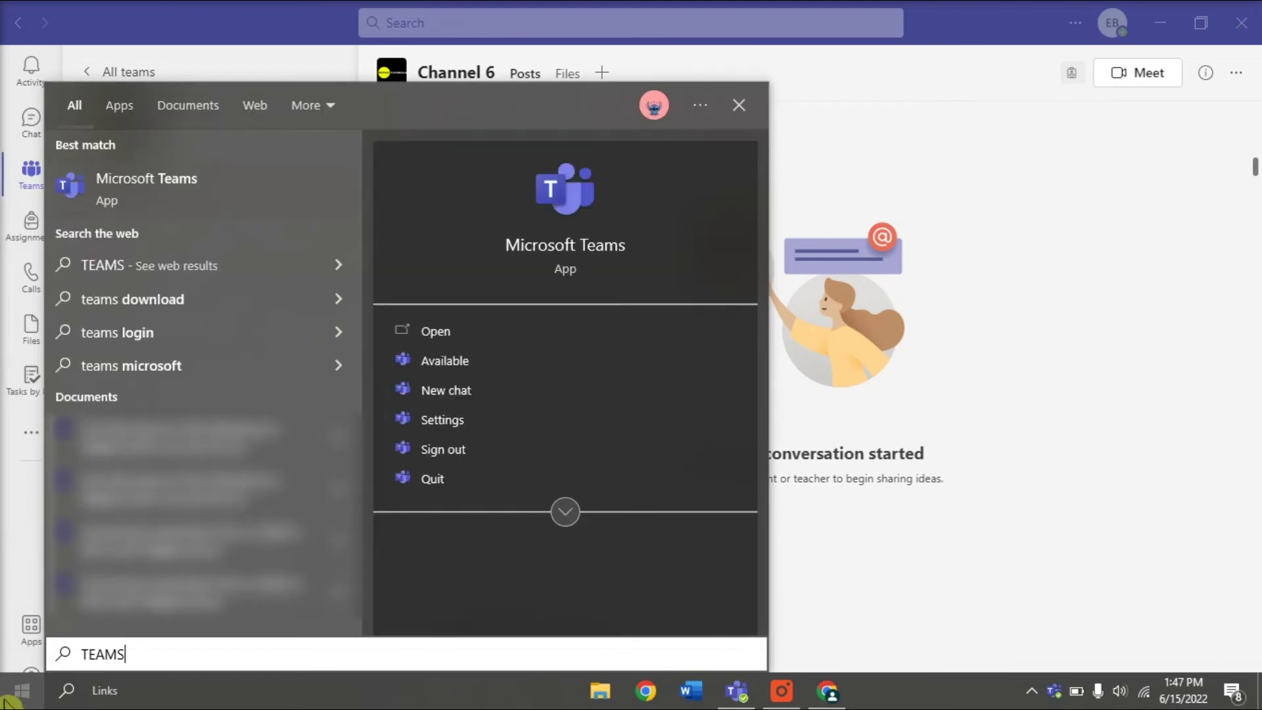
pyautogui.rightClick(204, 192)
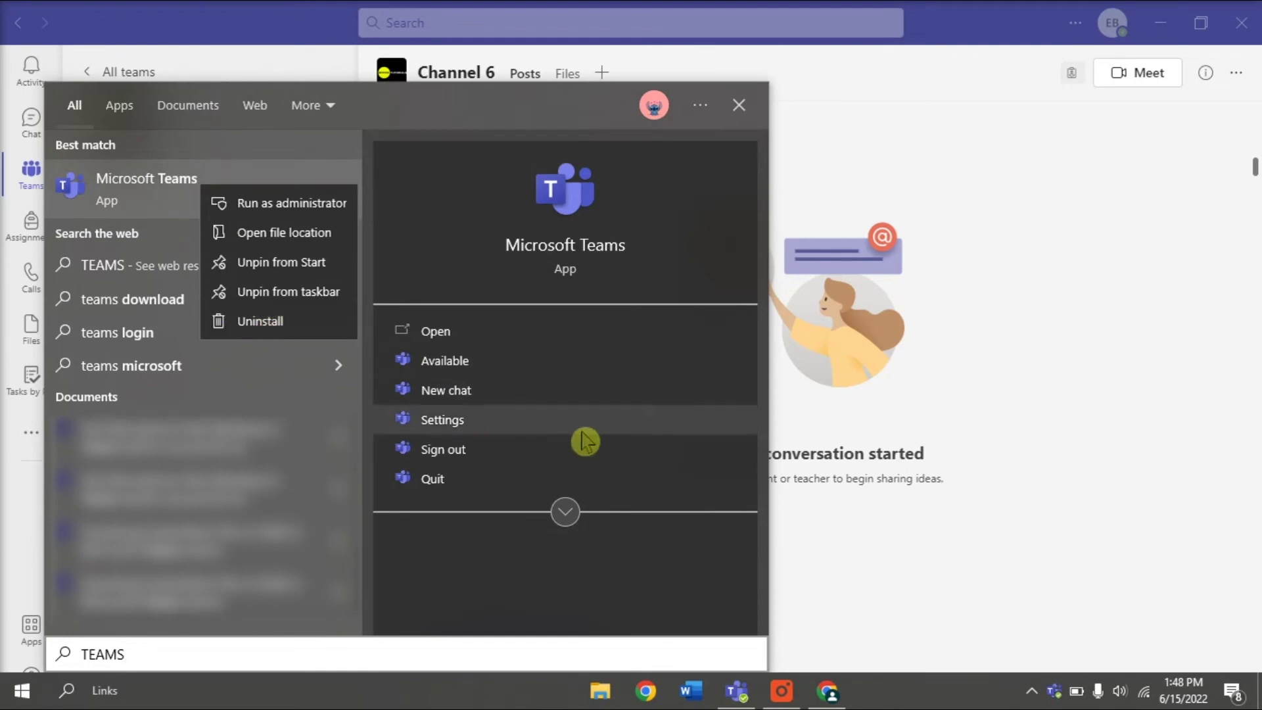
# - Switch to Chrome and download the Windows desktop version of Microsoft Teams for home or small business
pyautogui.click(827, 690)
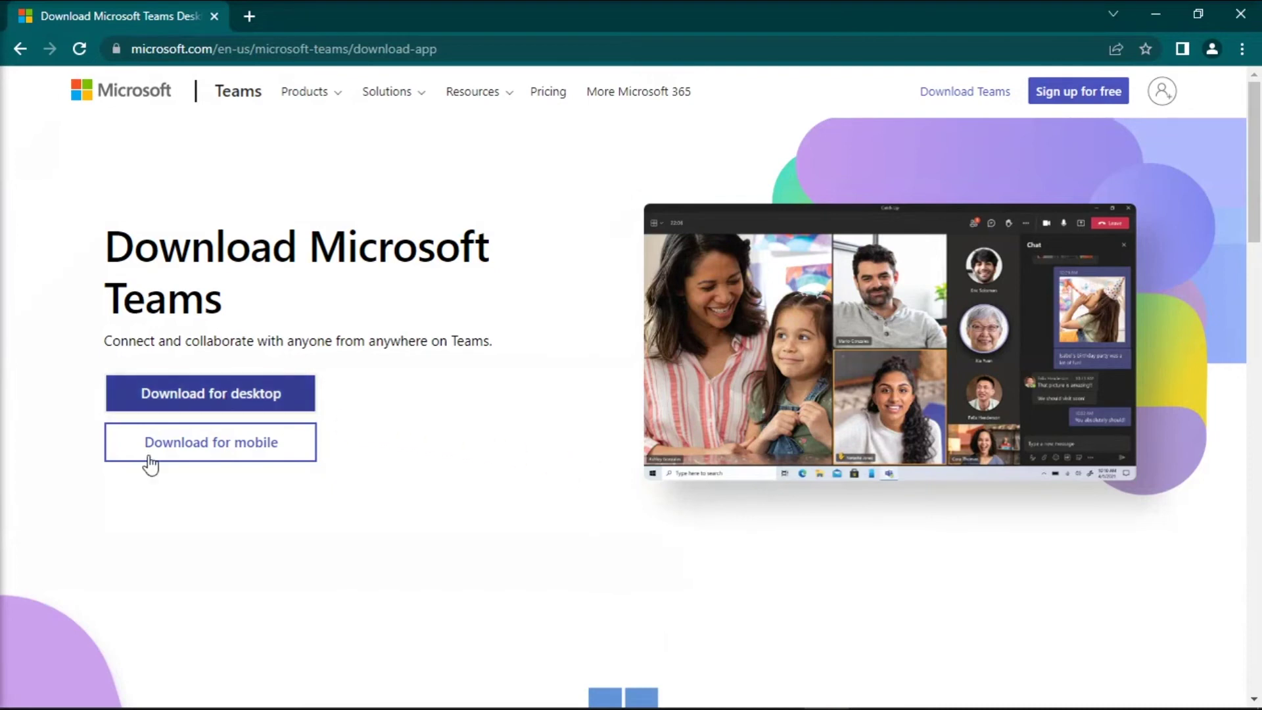
pyautogui.click(242, 397)
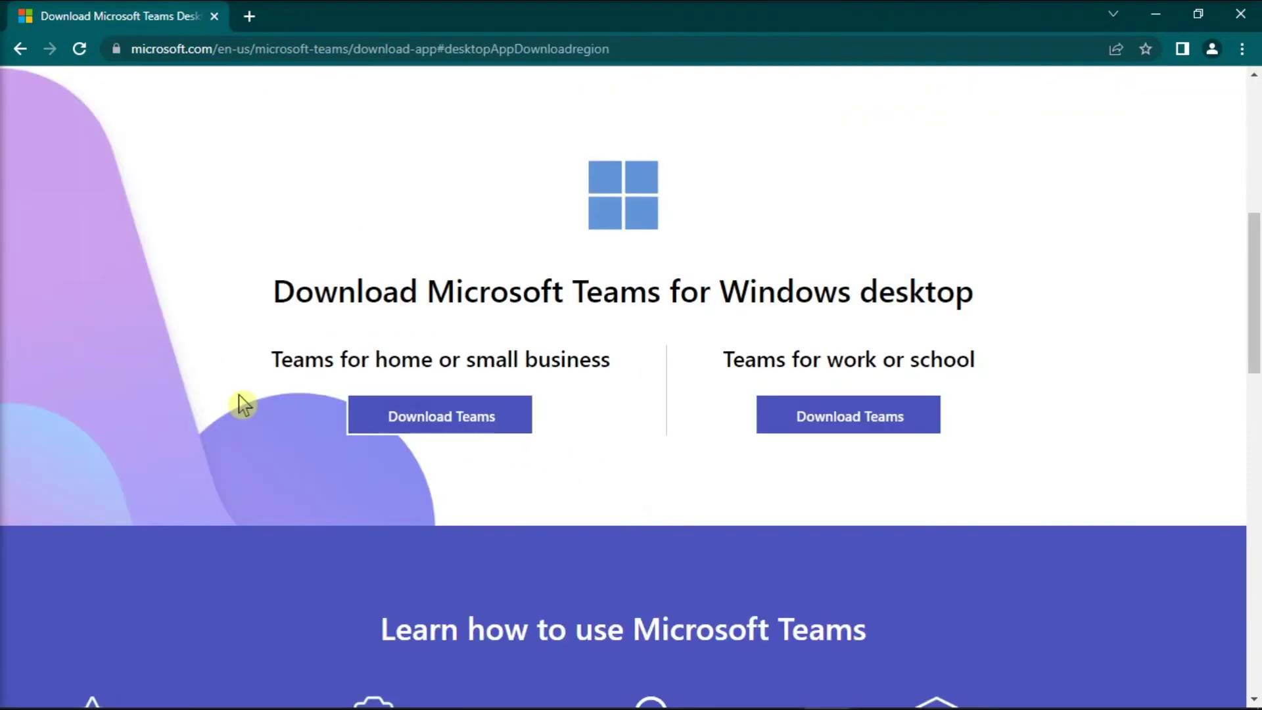
pyautogui.click(458, 429)
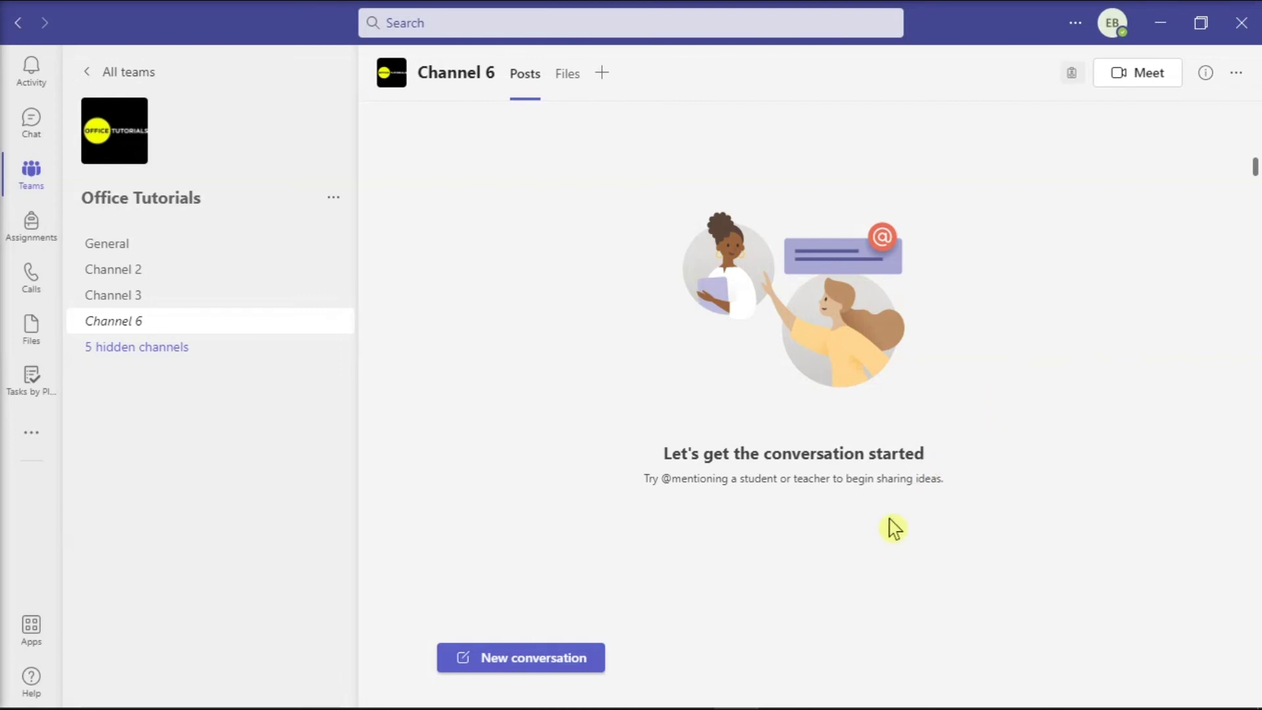
# - In Teams on the web in Chrome, allow camera and microphone access and join the new channel meeting
pyautogui.moveTo(795, 707)
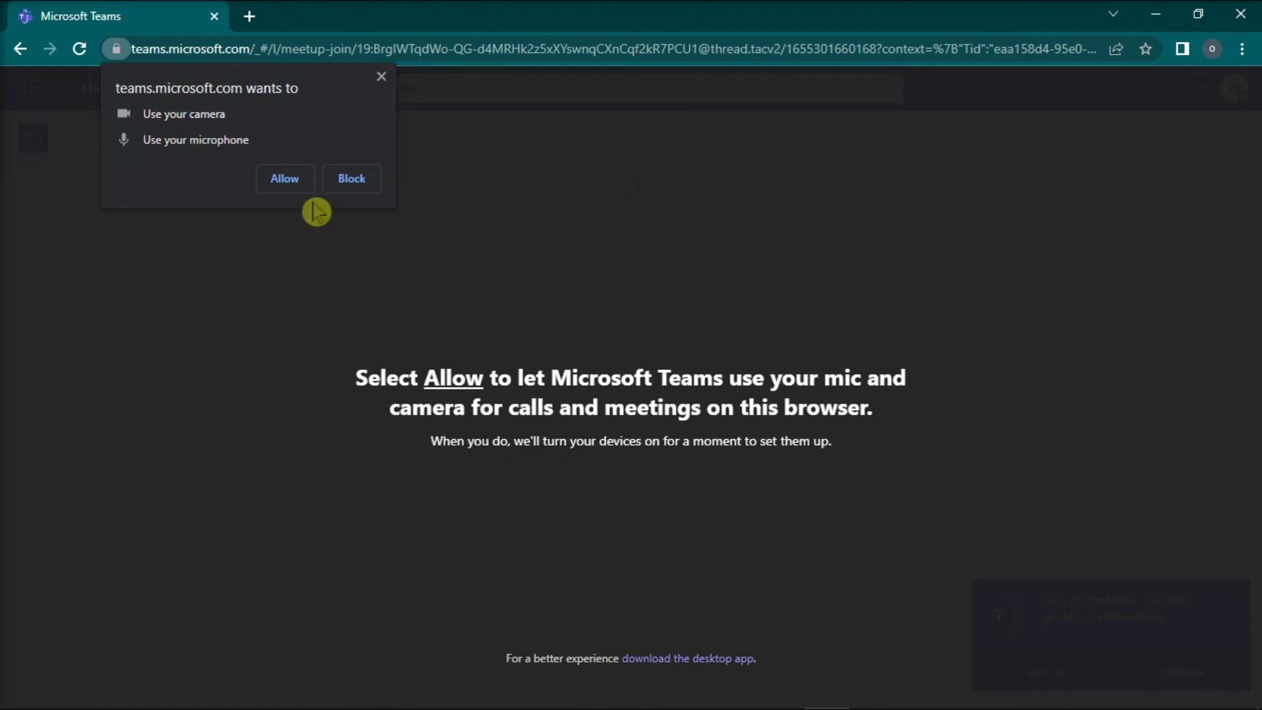
pyautogui.click(289, 178)
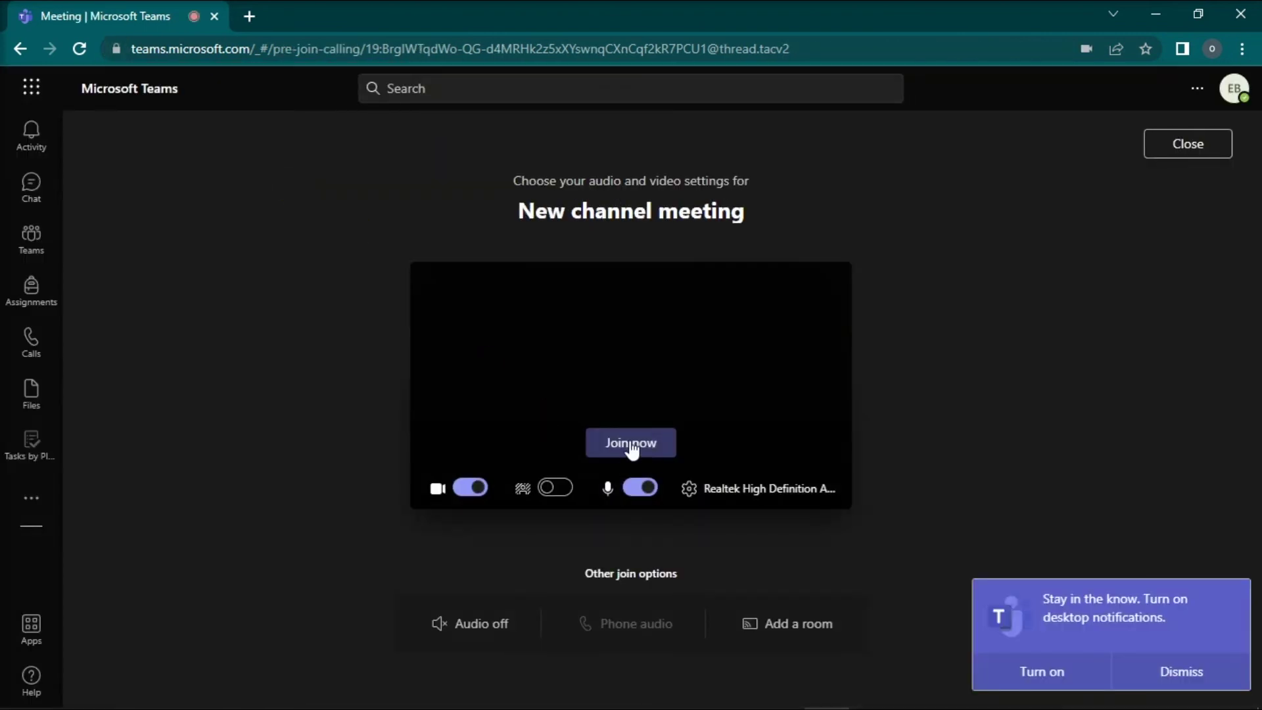
pyautogui.click(632, 450)
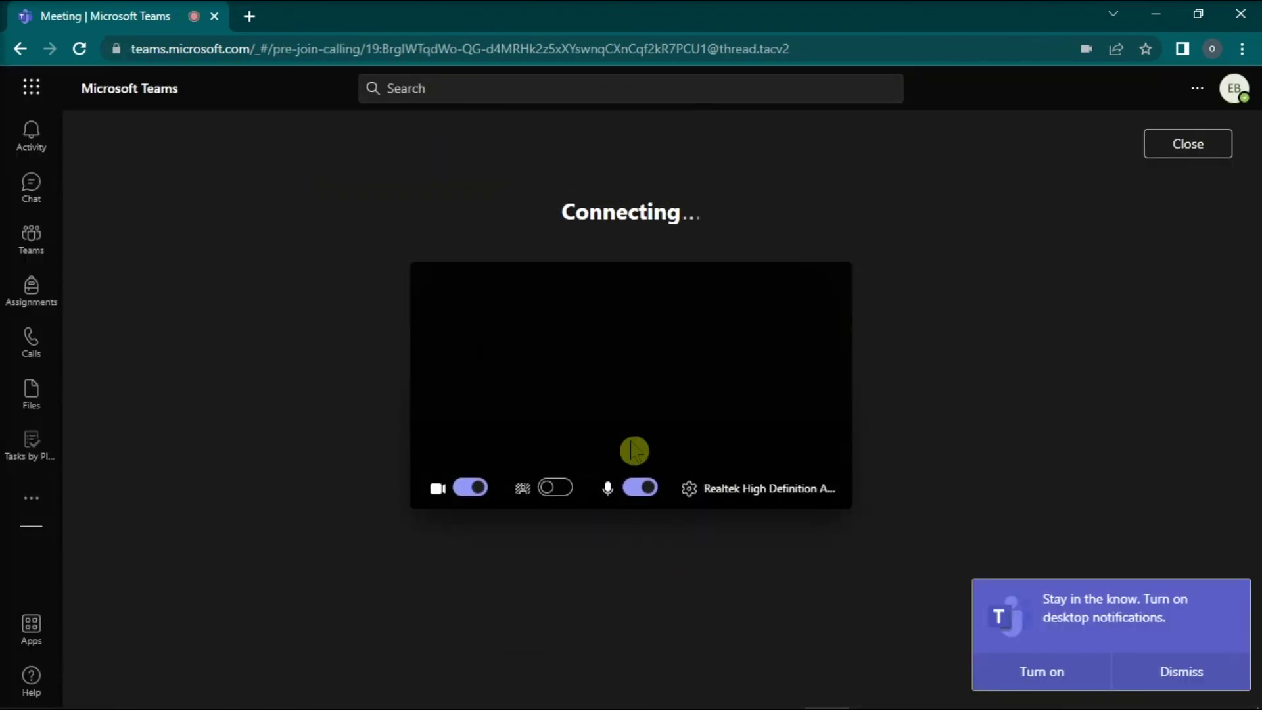